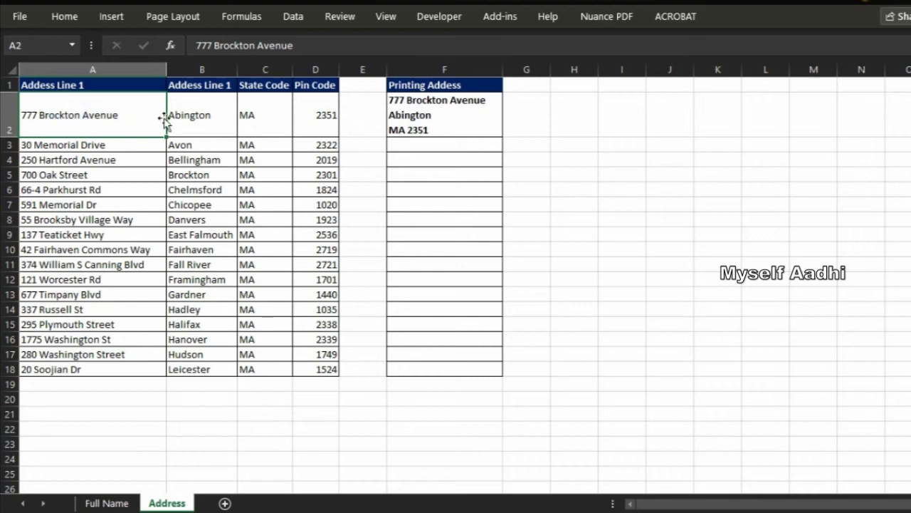
# Rename the duplicate B1 header on the Address sheet to 'Addess Line 2'
pyautogui.click(217, 85)
pyautogui.click(307, 52)
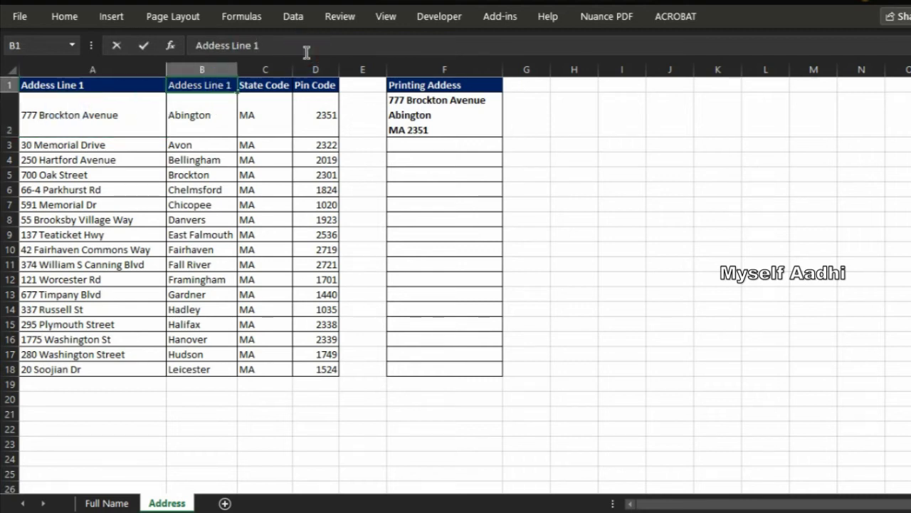
pyautogui.press('Tab')
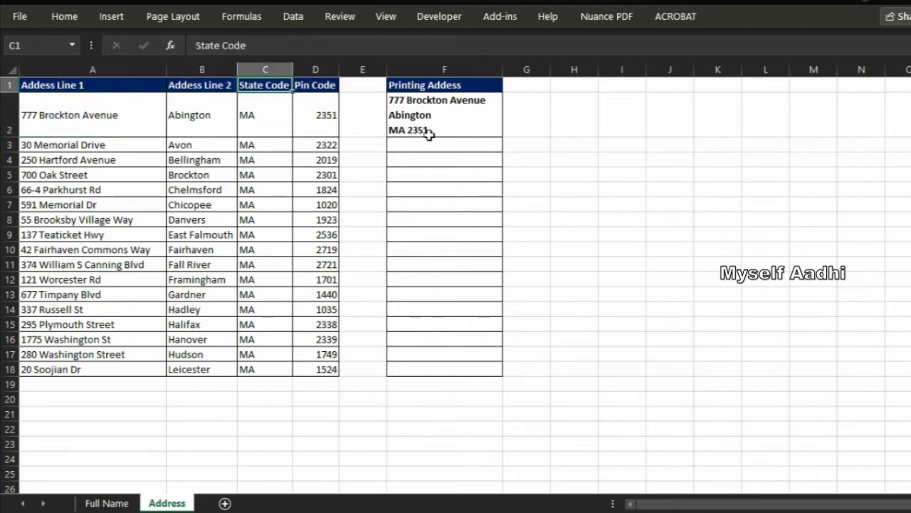
pyautogui.click(437, 126)
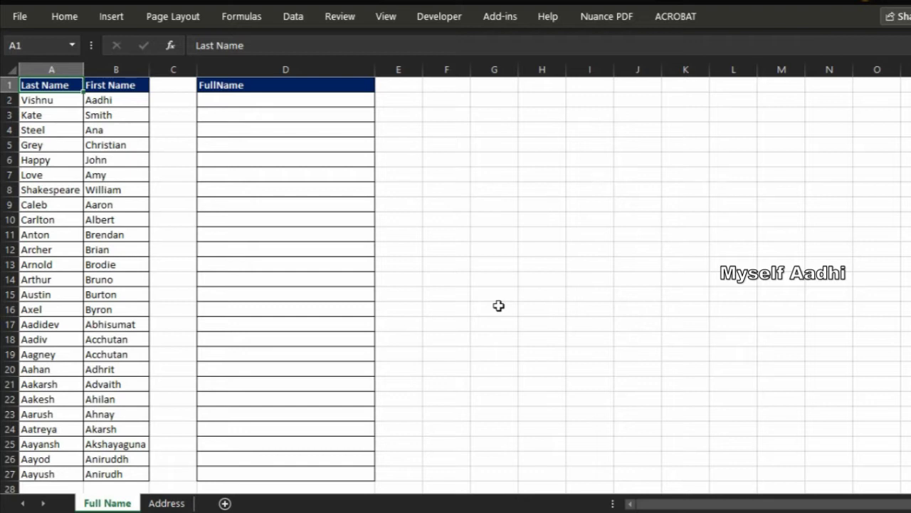
pyautogui.moveTo(35, 105); pyautogui.dragTo(102, 105)
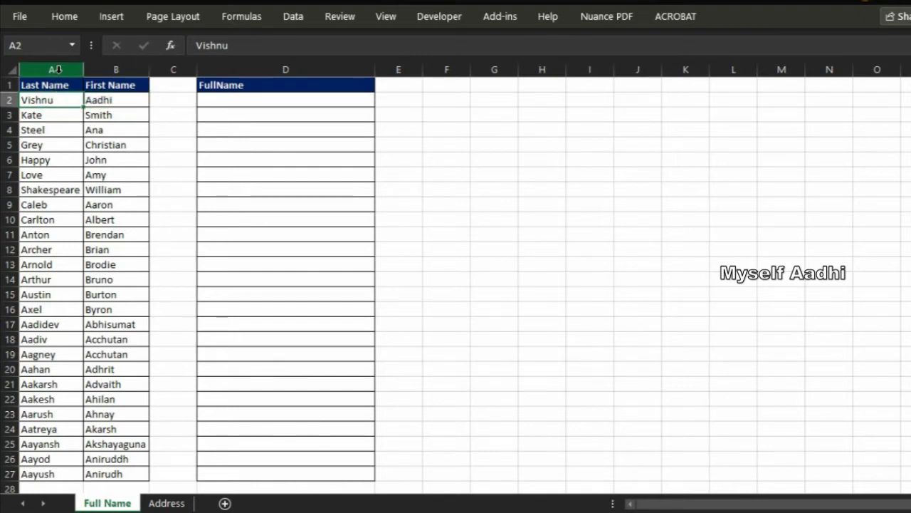
pyautogui.click(53, 69)
pyautogui.keyDown('ctrl'); pyautogui.click(131, 69); pyautogui.keyUp('ctrl')
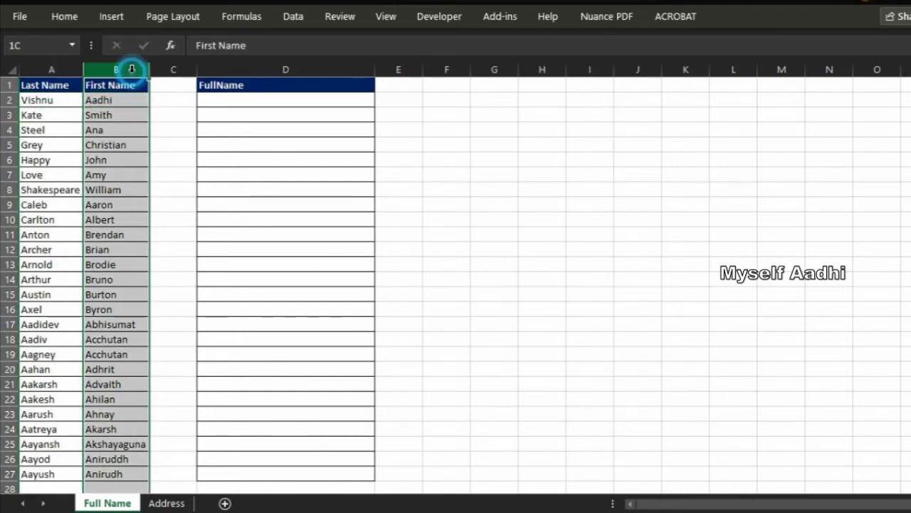
pyautogui.click(68, 99)
pyautogui.click(104, 100)
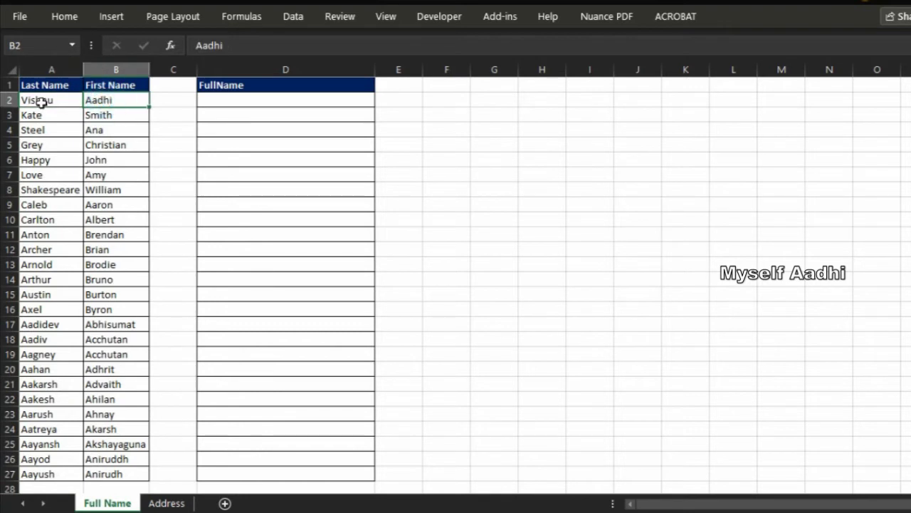
pyautogui.moveTo(38, 98); pyautogui.dragTo(97, 98)
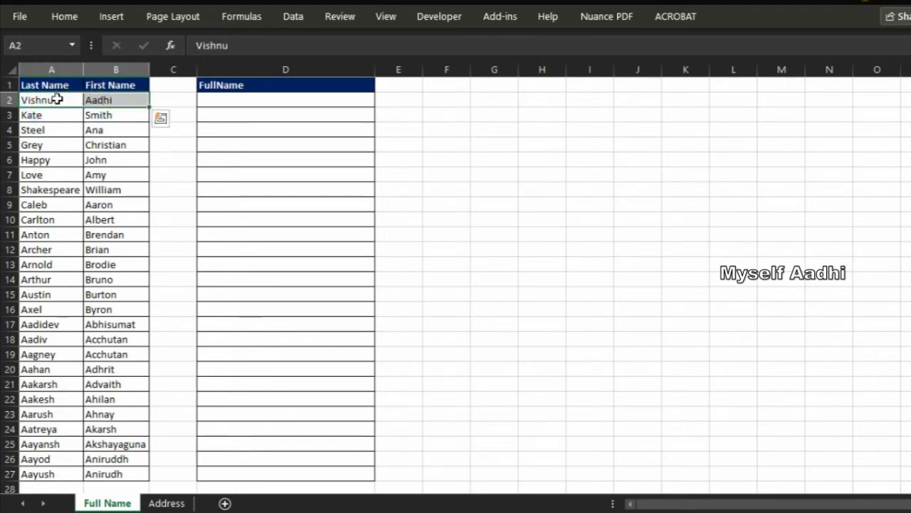
pyautogui.click(121, 99)
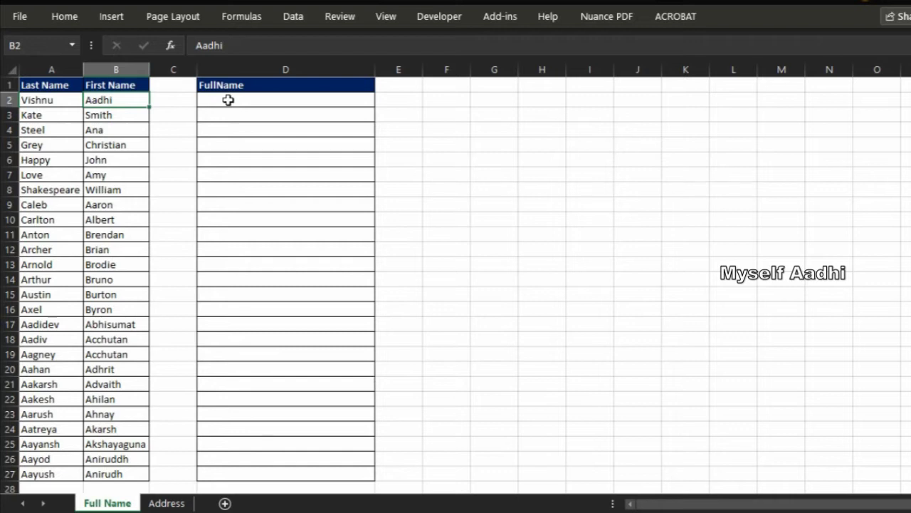
pyautogui.click(228, 101)
# Enter =CONCATENATE(B2,A2) in D2 to join the first and last names
pyautogui.write('=conc')
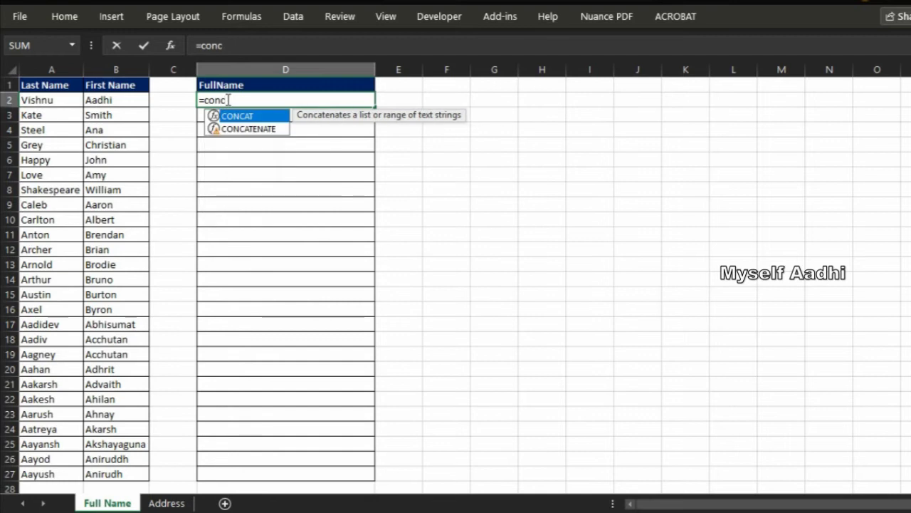
pyautogui.press('Down')
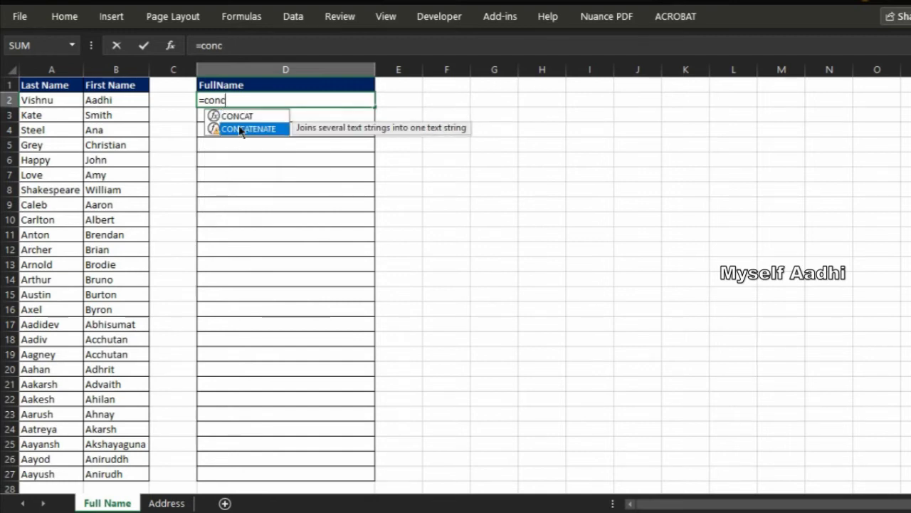
pyautogui.doubleClick(235, 129)
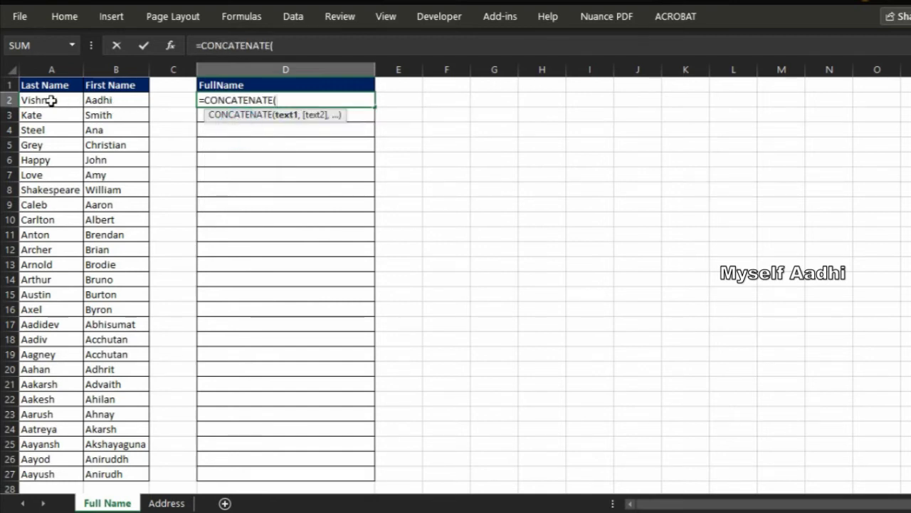
pyautogui.click(99, 101)
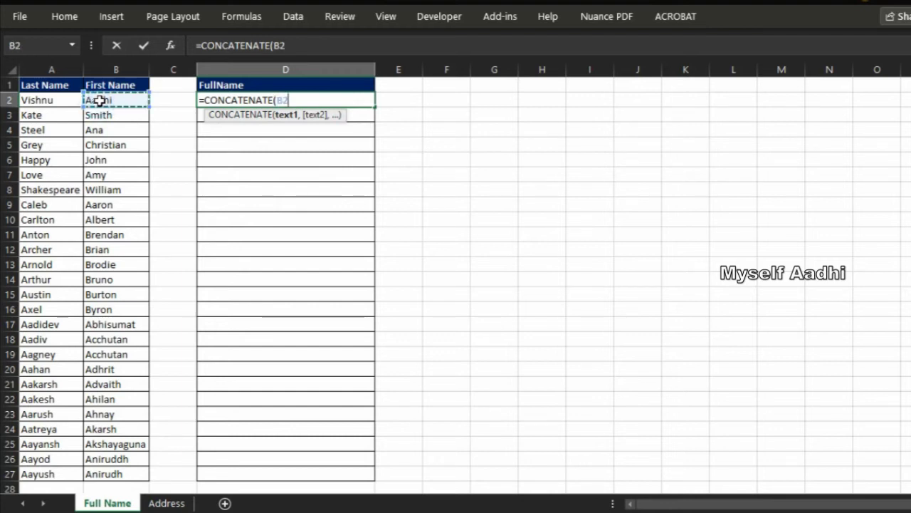
pyautogui.write(',')
pyautogui.click(43, 103)
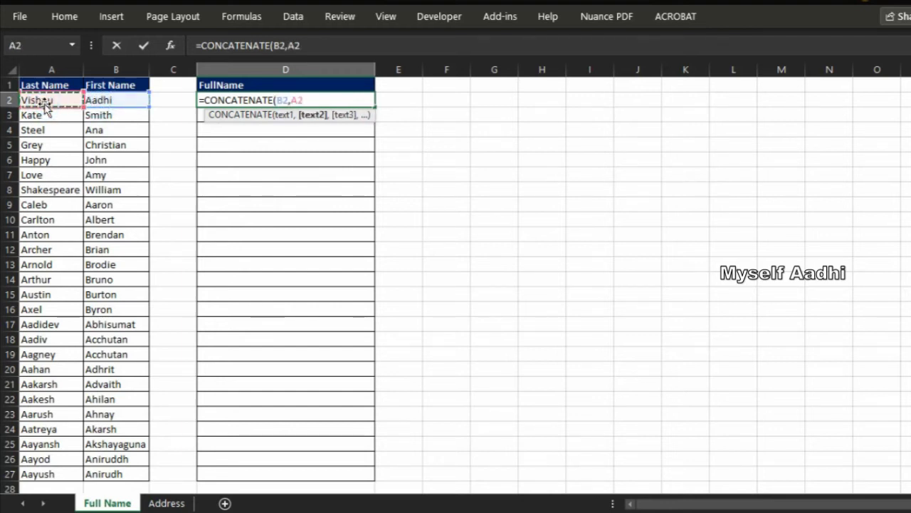
pyautogui.write(')')
pyautogui.press('Return')
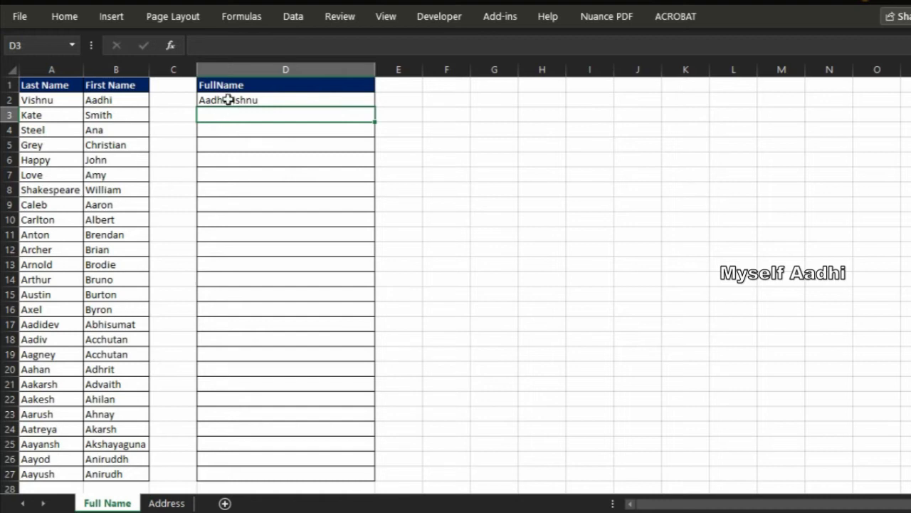
pyautogui.click(227, 101)
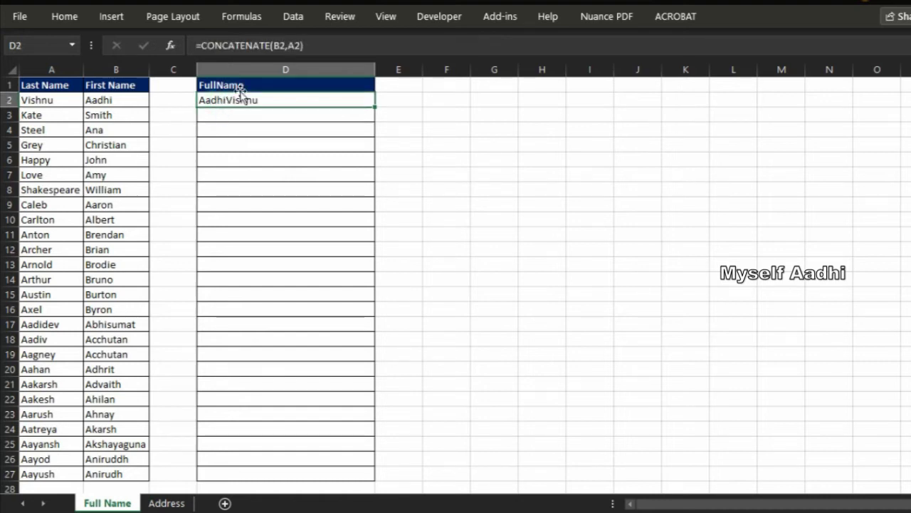
pyautogui.doubleClick(242, 100)
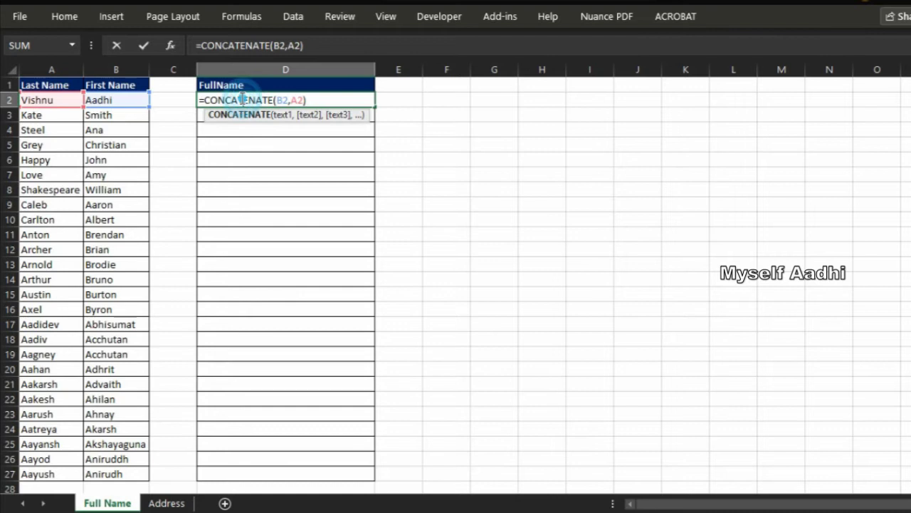
pyautogui.click(294, 143)
pyautogui.click(249, 98)
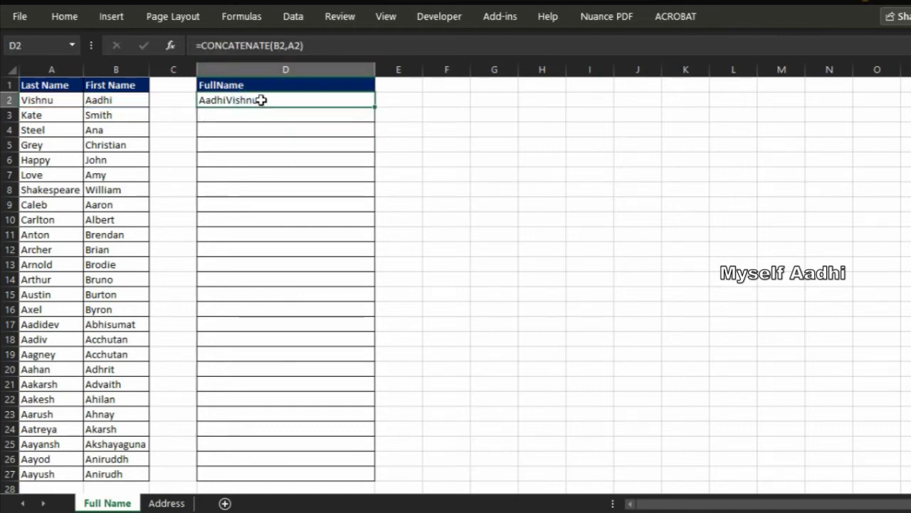
pyautogui.doubleClick(257, 100)
pyautogui.click(290, 100)
pyautogui.press('Right')
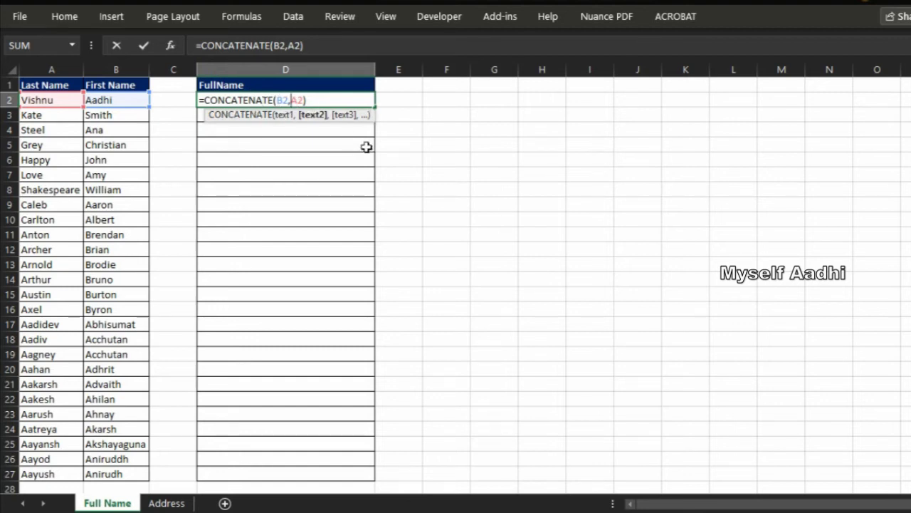
pyautogui.write('"')
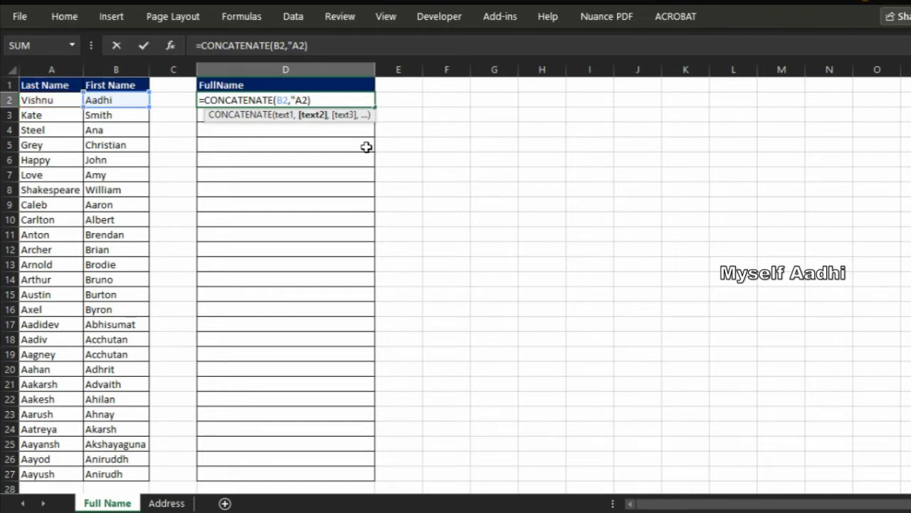
pyautogui.write(' ",')
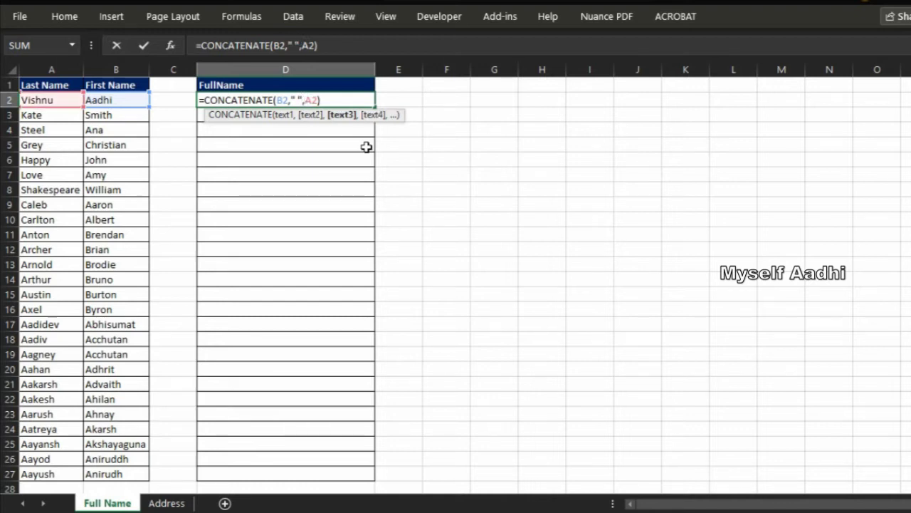
pyautogui.press('Return')
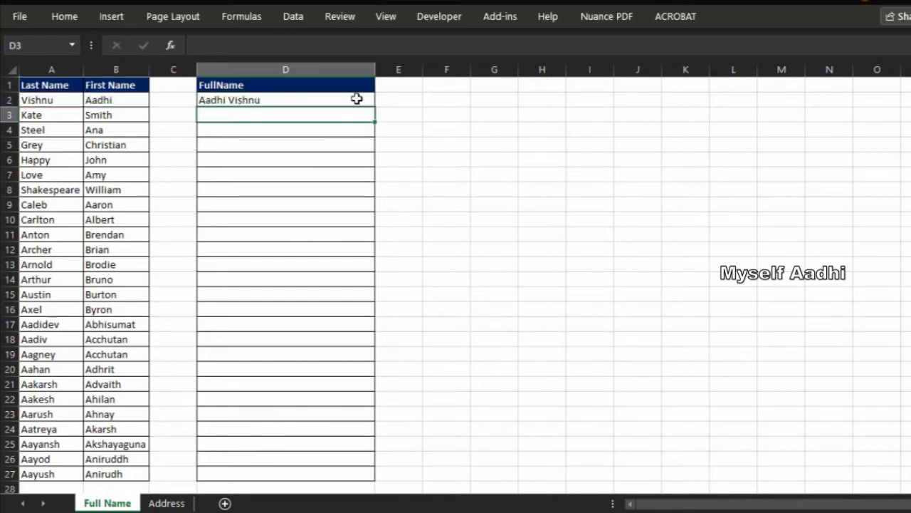
pyautogui.click(356, 99)
# Fill the full-name formula from D2 down to D27
pyautogui.moveTo(373, 105); pyautogui.dragTo(383, 476)
pyautogui.click(280, 104)
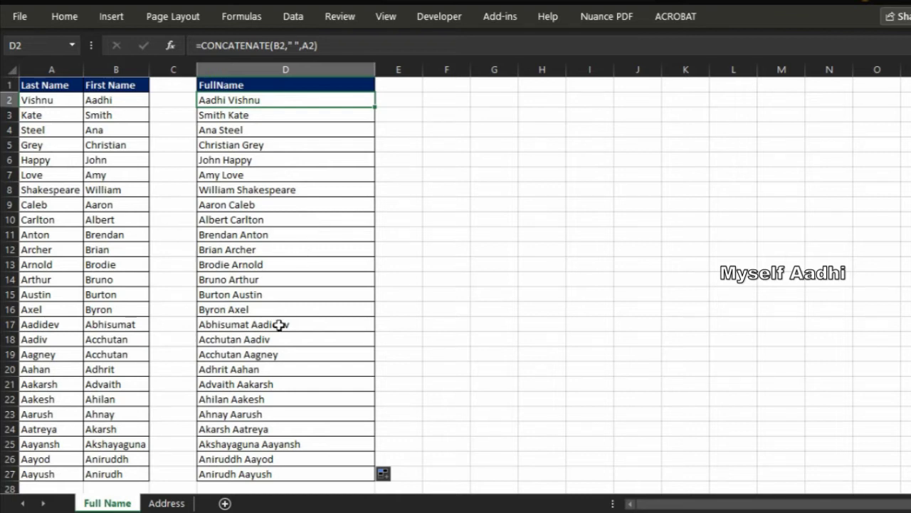
# Switch to the Address sheet and review the sample printing address in F2
pyautogui.click(181, 502)
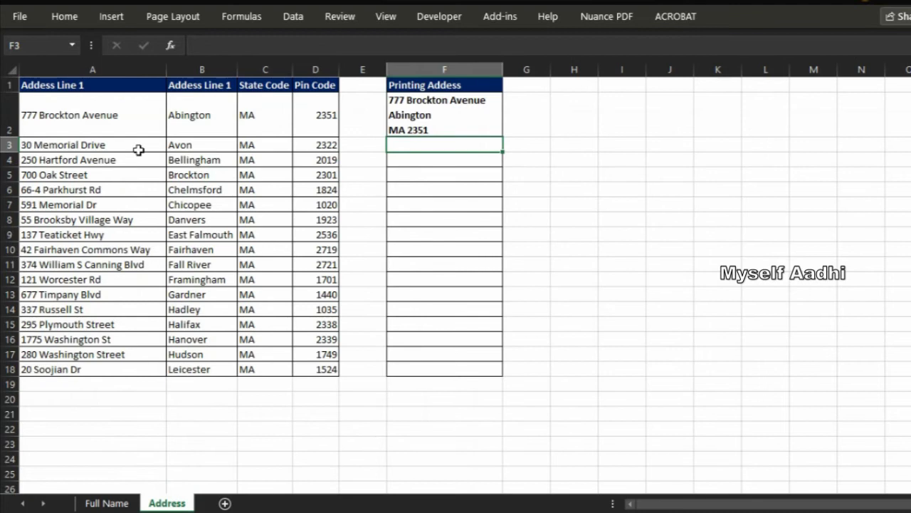
pyautogui.click(396, 119)
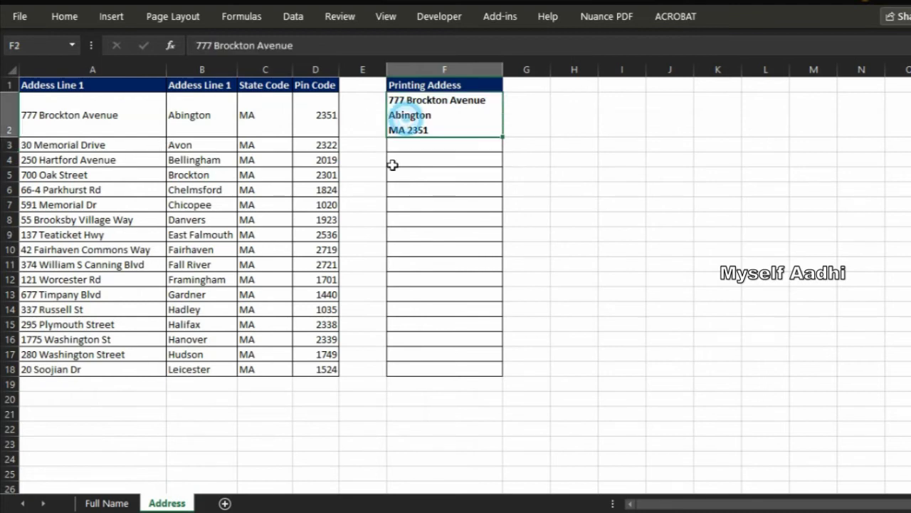
pyautogui.click(68, 115)
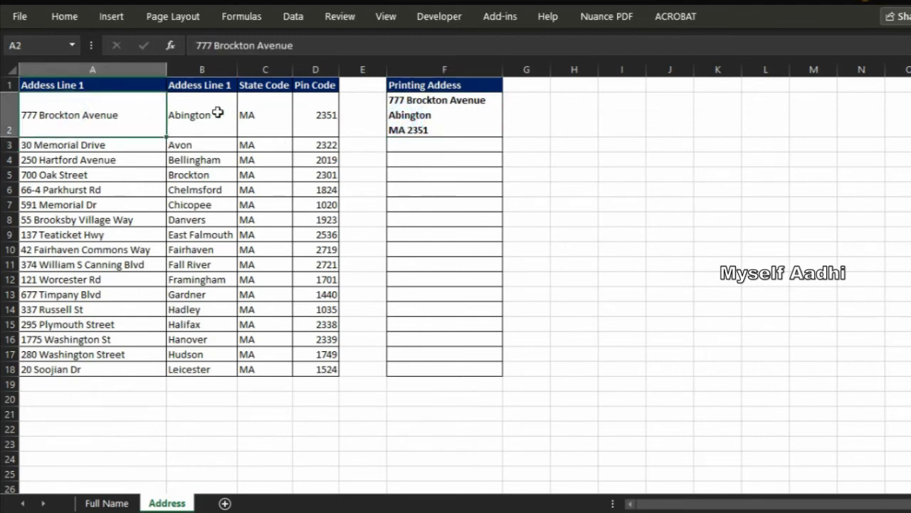
# Rename the B1 header to 'Addess Line 2' and select F3
pyautogui.click(220, 86)
pyautogui.click(307, 50)
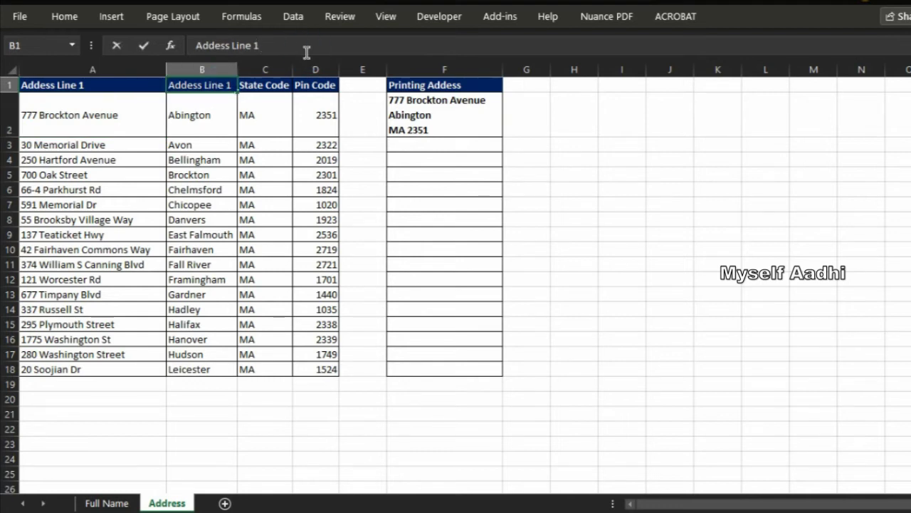
pyautogui.write('2')
pyautogui.press('Tab')
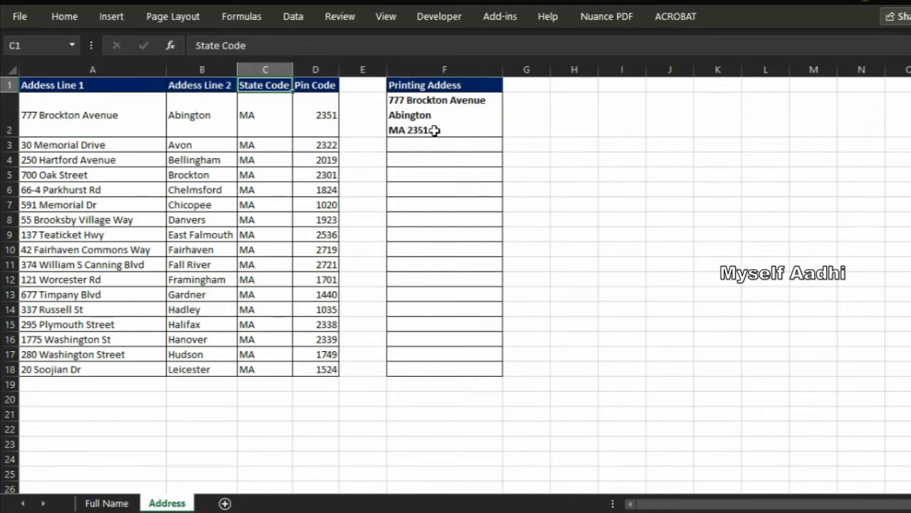
pyautogui.click(437, 126)
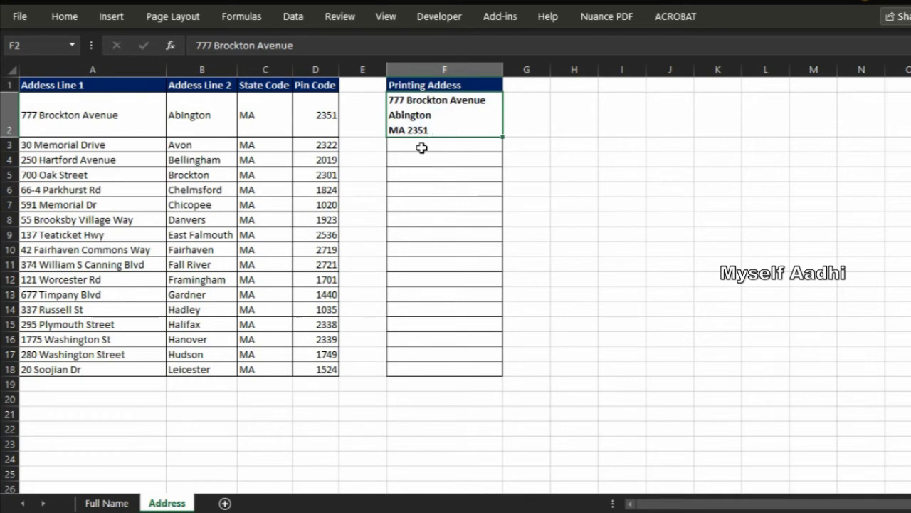
pyautogui.click(419, 150)
# Start a CONCATENATE formula in F3 joining A3, B3 and C3 with spaces
pyautogui.write('=c')
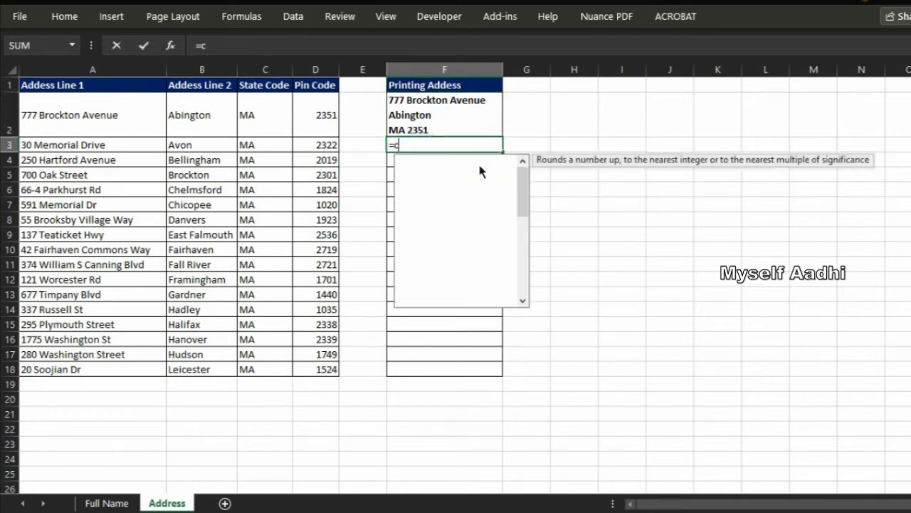
pyautogui.write('on')
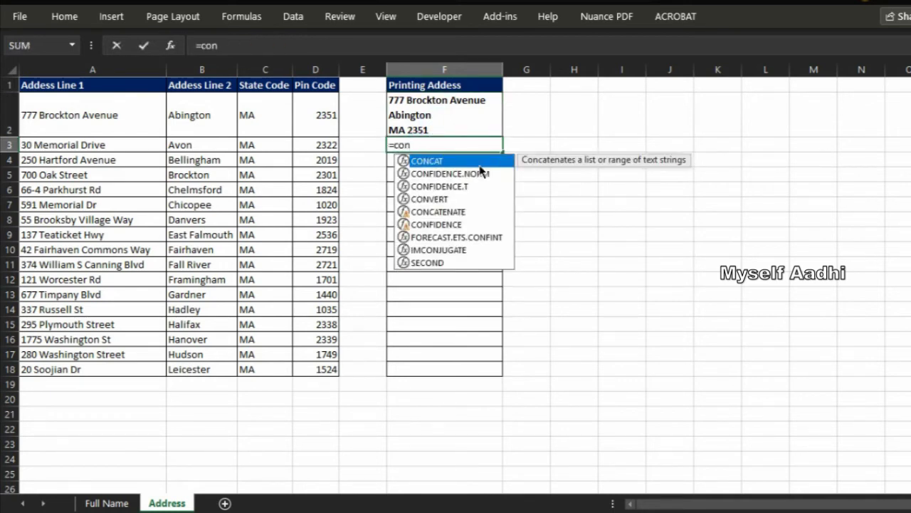
pyautogui.write('c')
pyautogui.press('Down')
pyautogui.press('Tab')
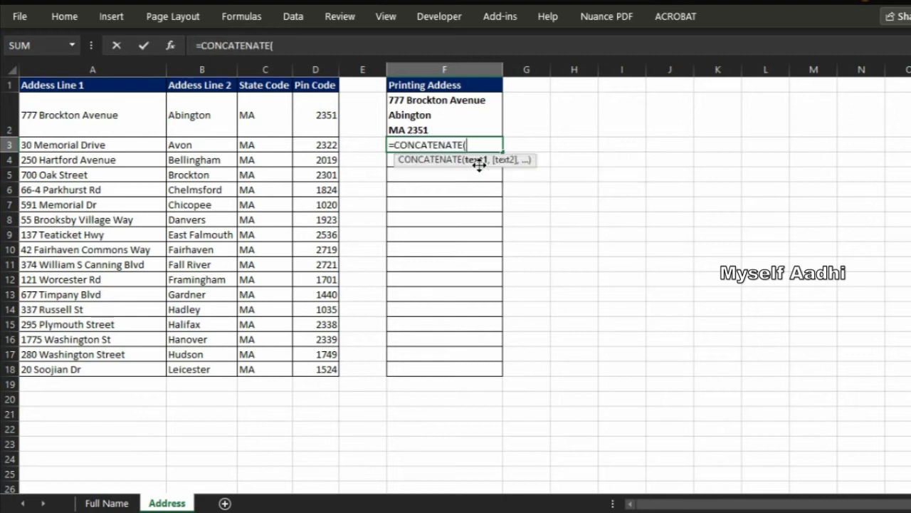
pyautogui.click(80, 146)
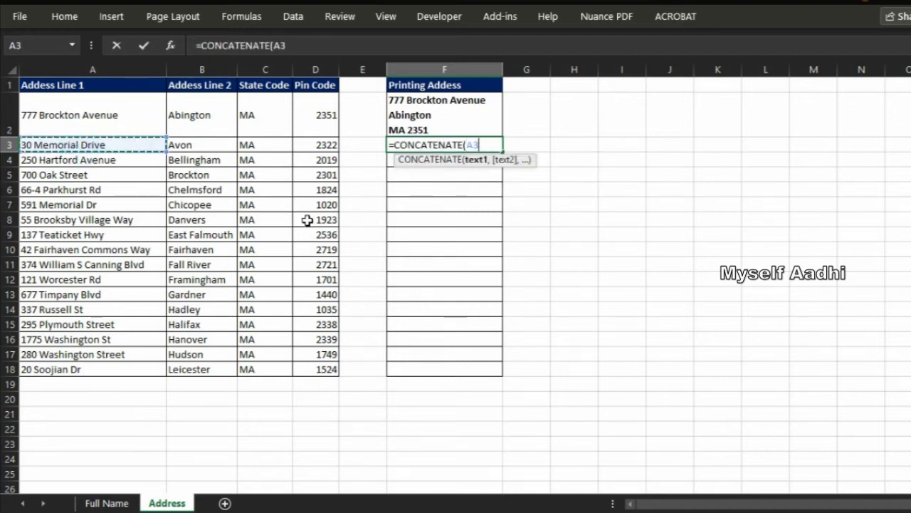
pyautogui.write('," "')
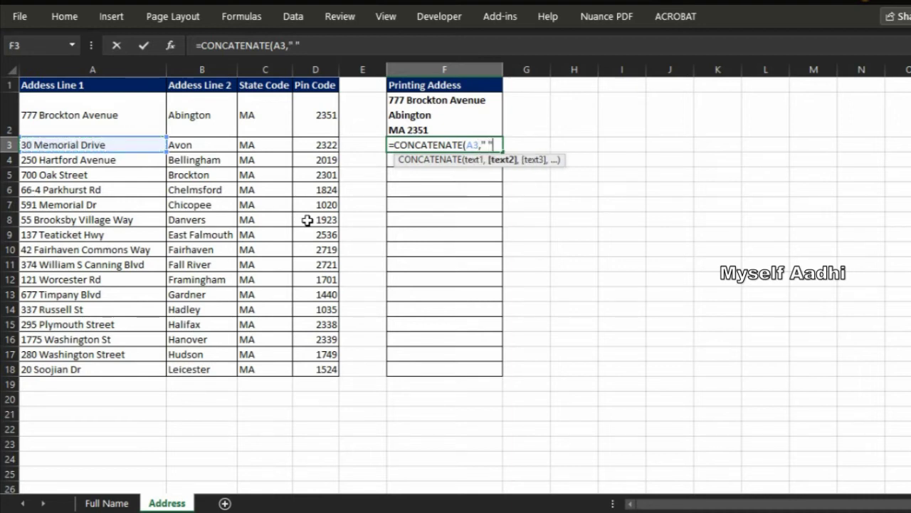
pyautogui.write(',')
pyautogui.click(195, 143)
pyautogui.write(',"')
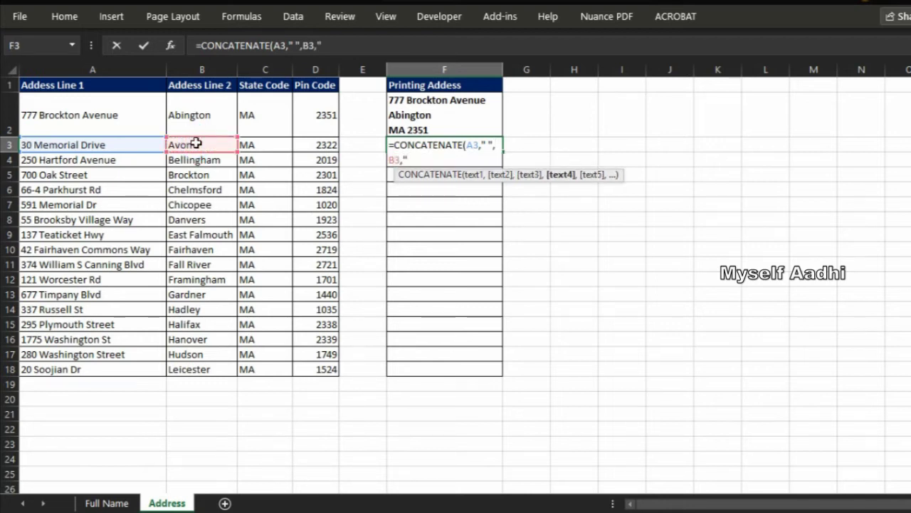
pyautogui.write(' ",')
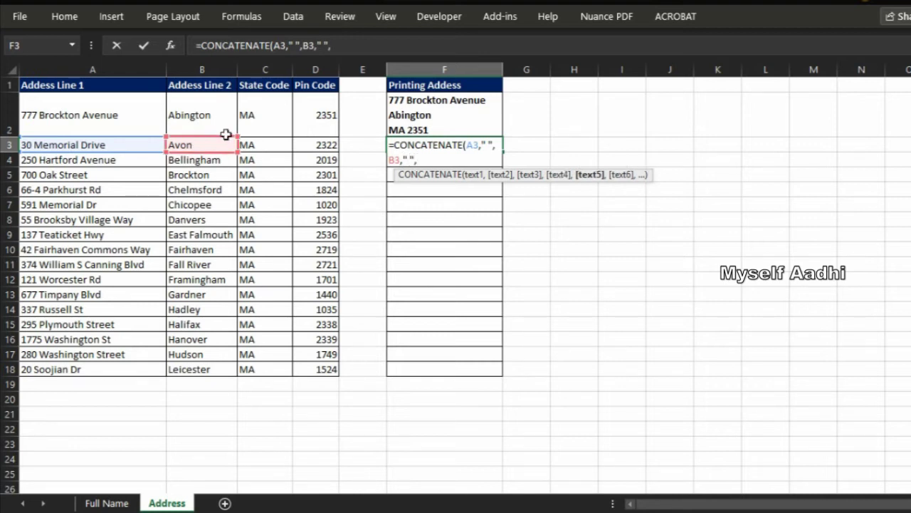
pyautogui.click(249, 142)
pyautogui.write(',')
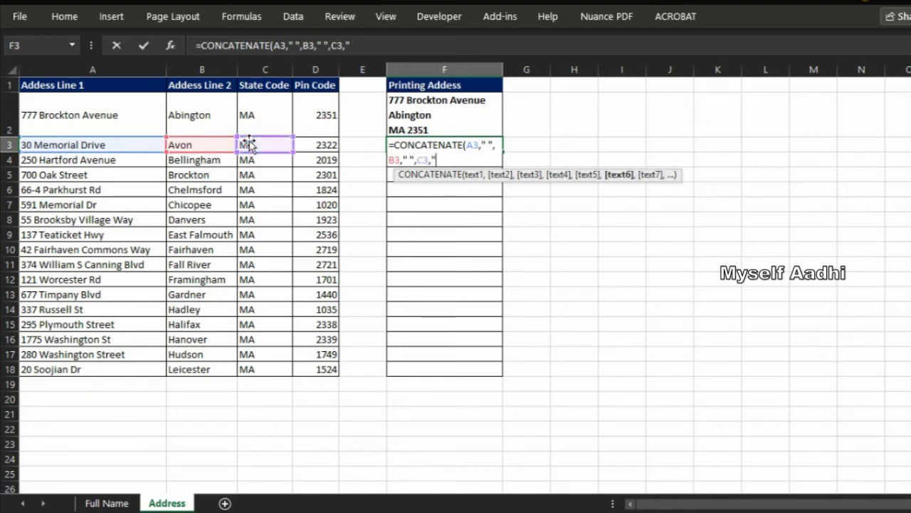
pyautogui.click(323, 144)
pyautogui.click(459, 140)
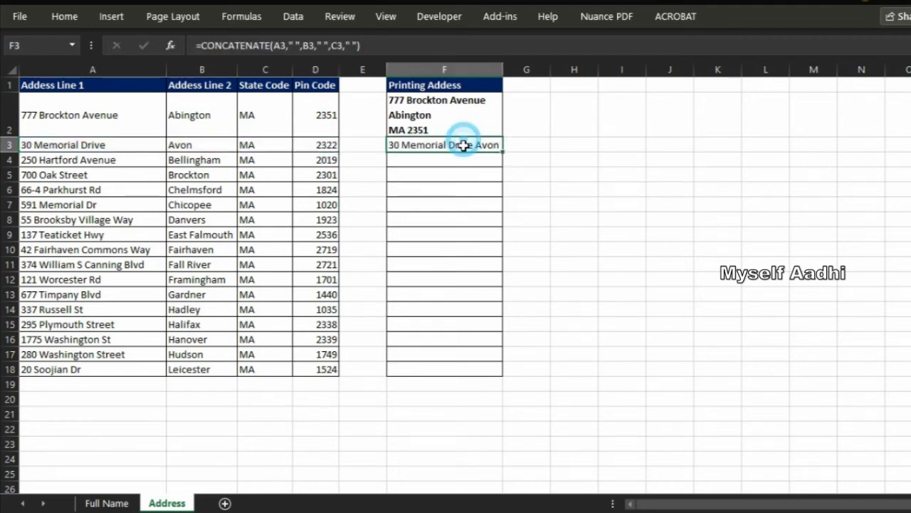
pyautogui.click(383, 45)
pyautogui.press('BackSpace')
pyautogui.write(',')
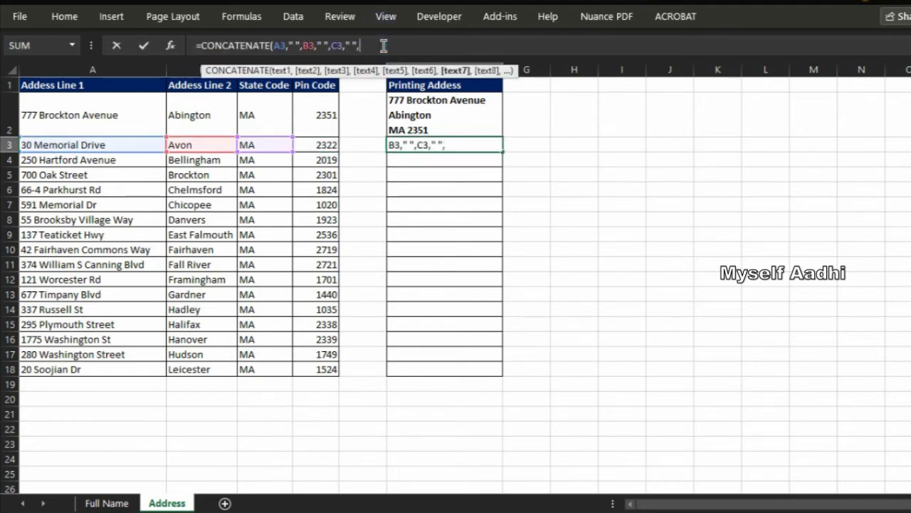
pyautogui.click(323, 147)
pyautogui.press('Return')
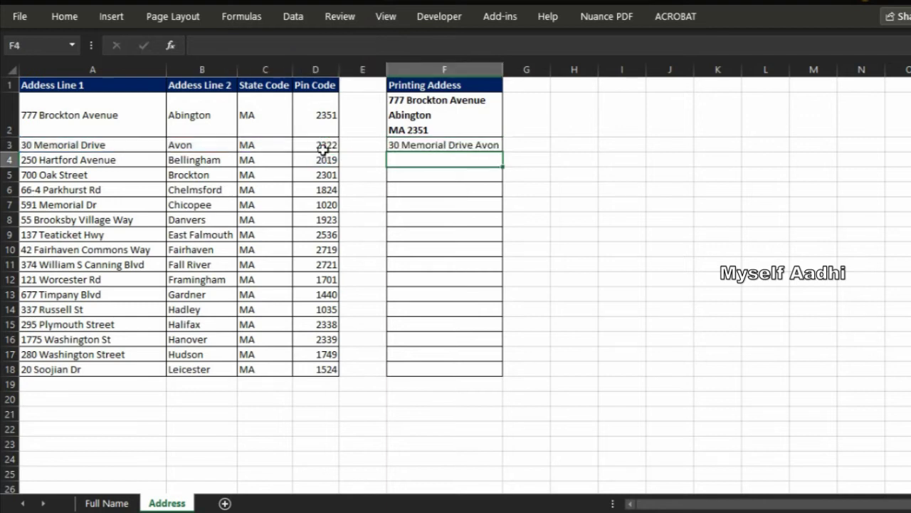
# Auto-fit column F to the joined address, then narrow it back
pyautogui.click(437, 145)
pyautogui.doubleClick(503, 69)
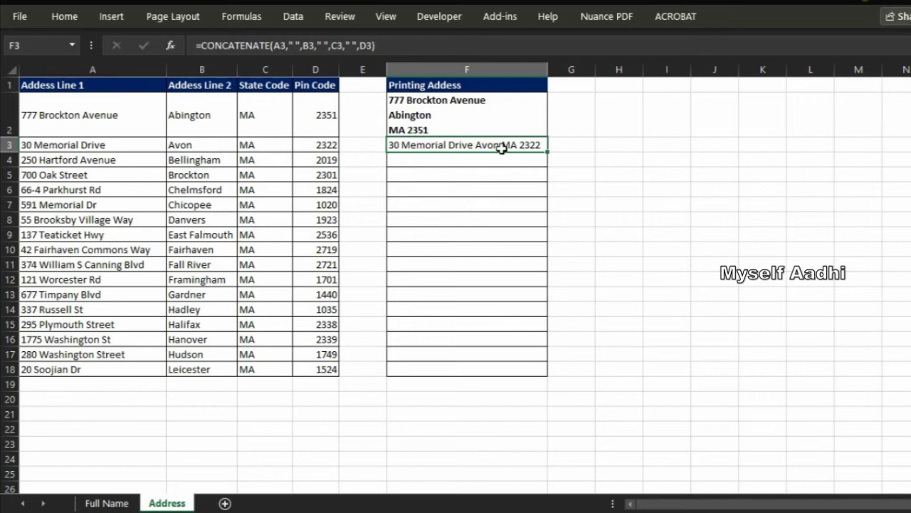
pyautogui.click(441, 116)
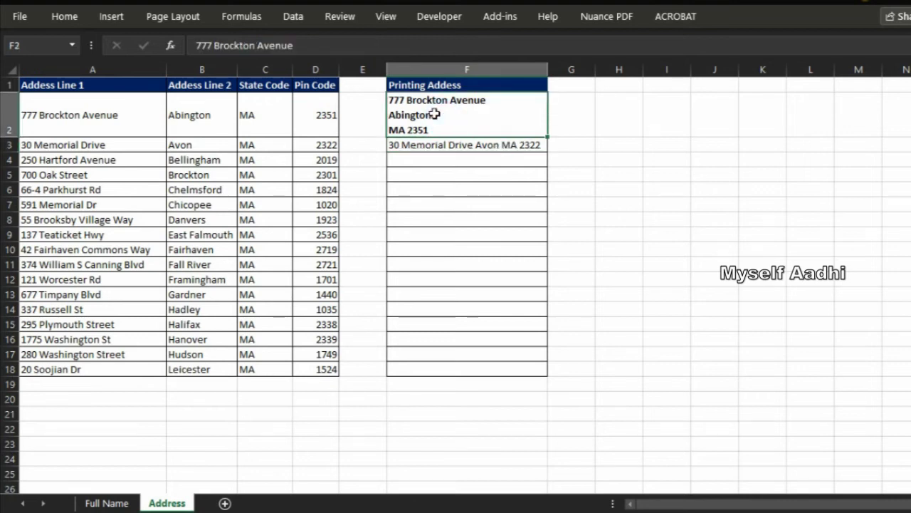
pyautogui.click(476, 145)
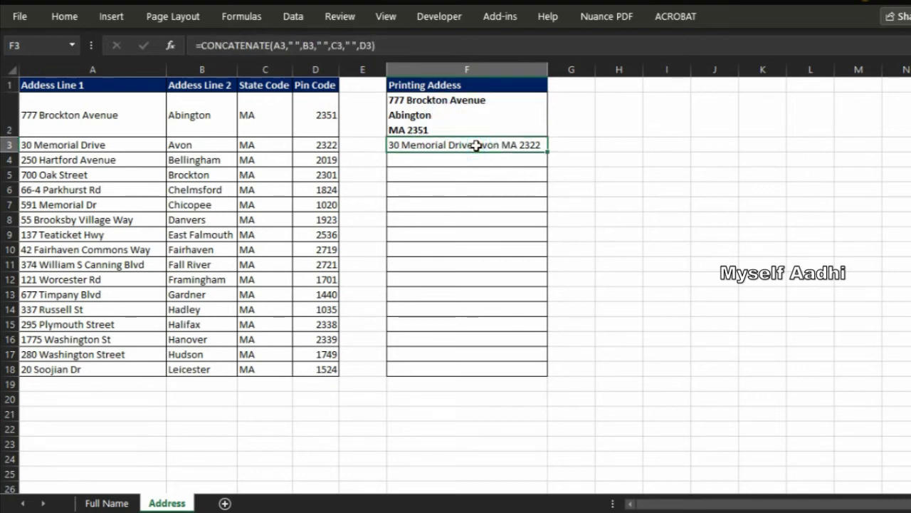
pyautogui.moveTo(548, 71); pyautogui.dragTo(502, 78)
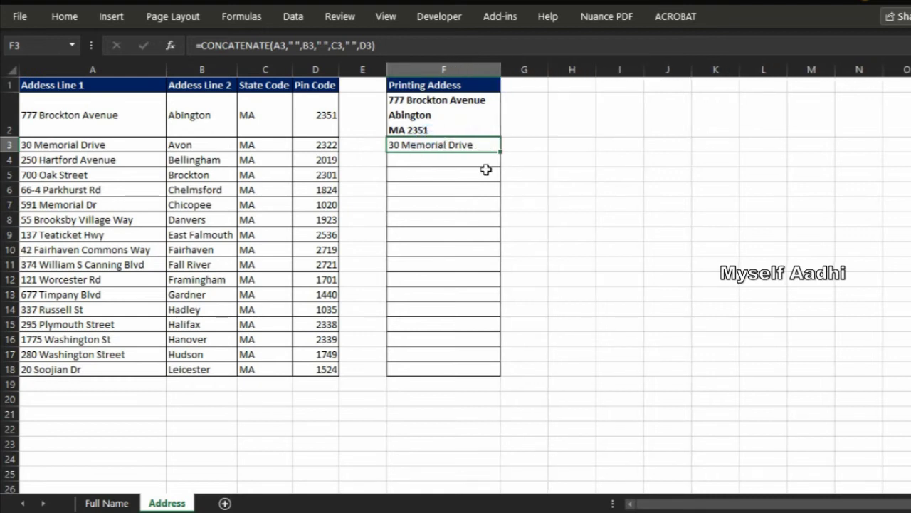
# Replace F3's formula with a new CONCATENATE starting with A3 and a CHAR(10) line break
pyautogui.press('Delete')
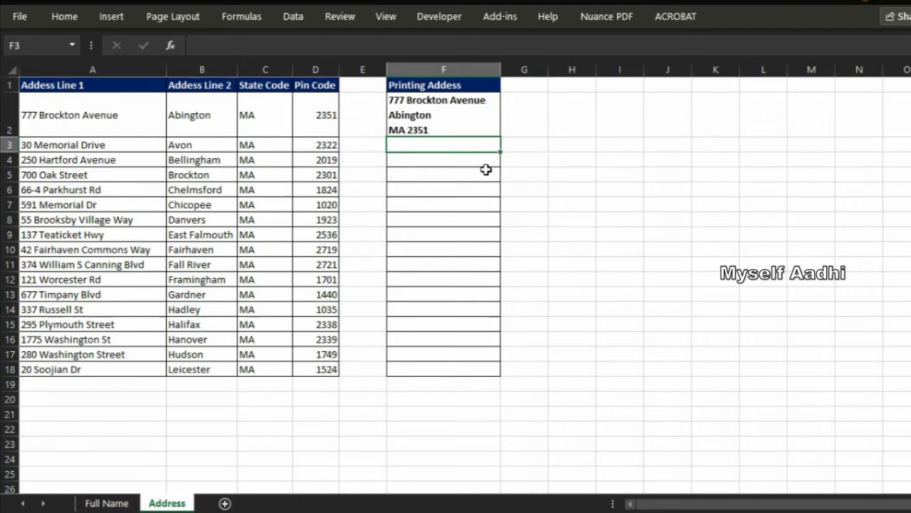
pyautogui.write('=co')
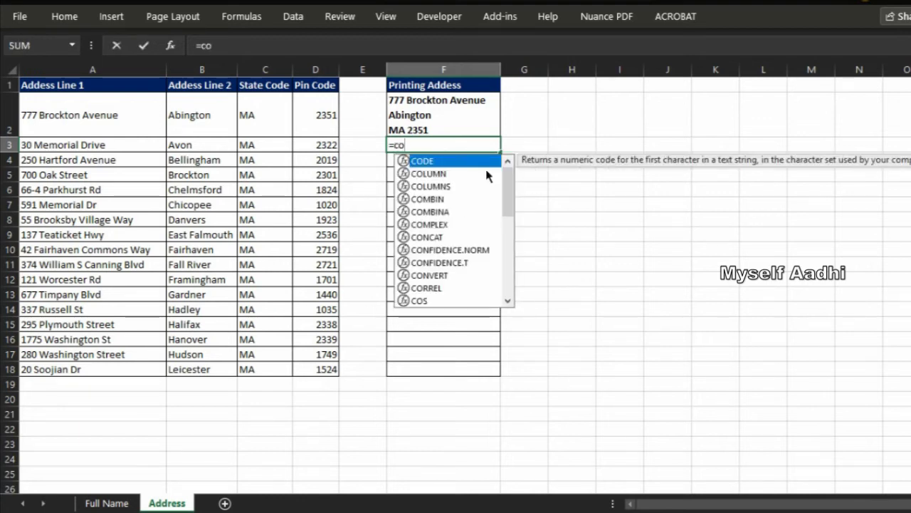
pyautogui.write('nc')
pyautogui.doubleClick(485, 171)
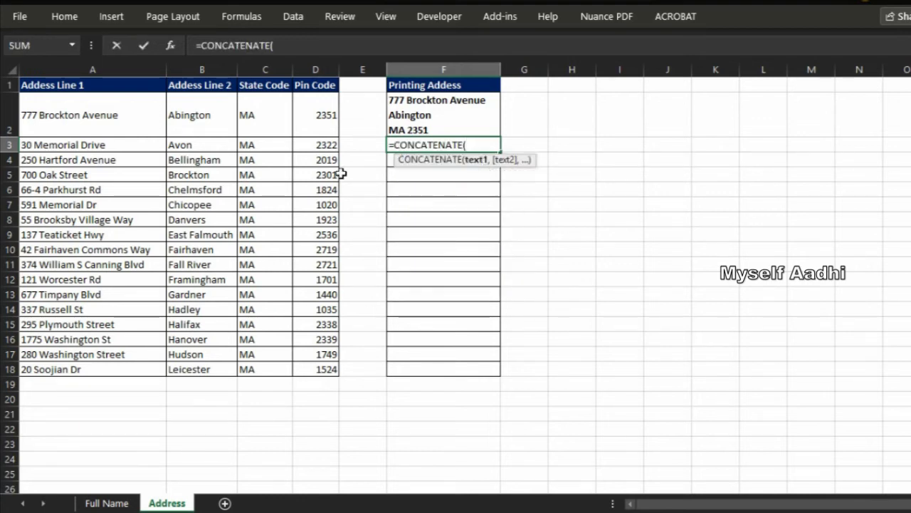
pyautogui.click(39, 145)
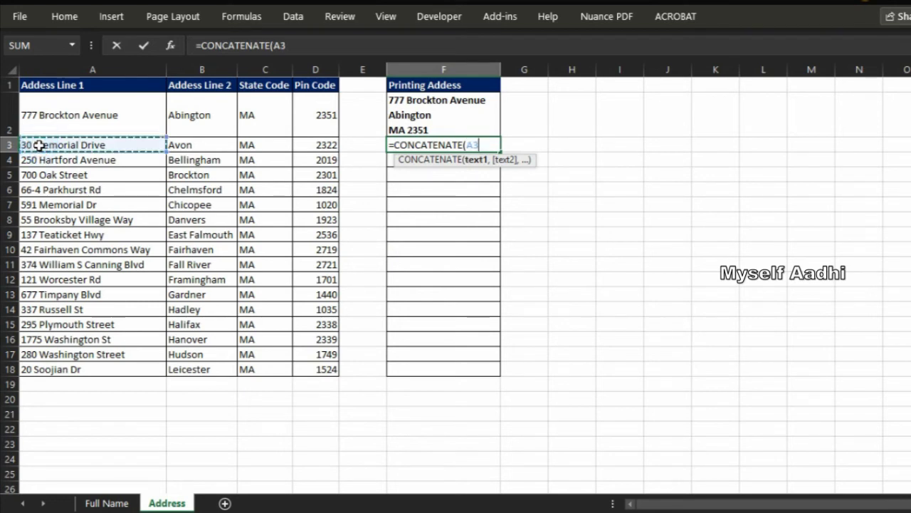
pyautogui.write(',Cha')
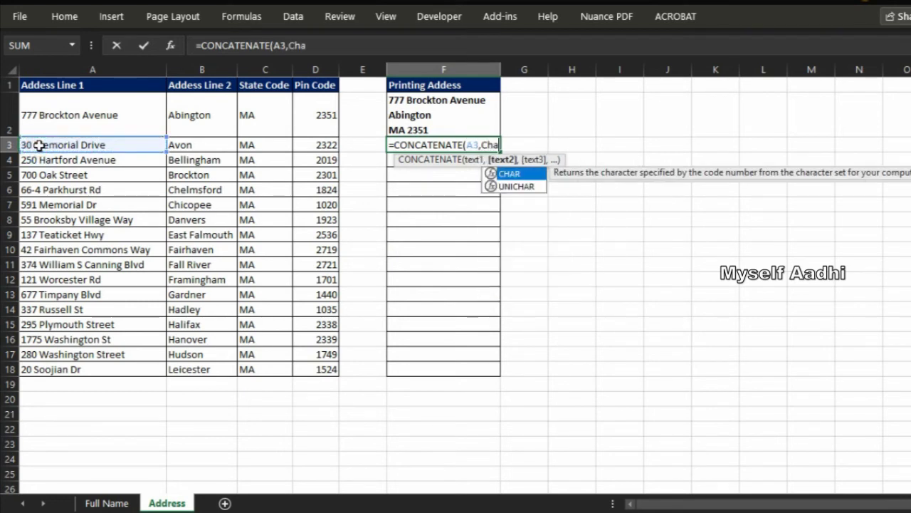
pyautogui.write('r')
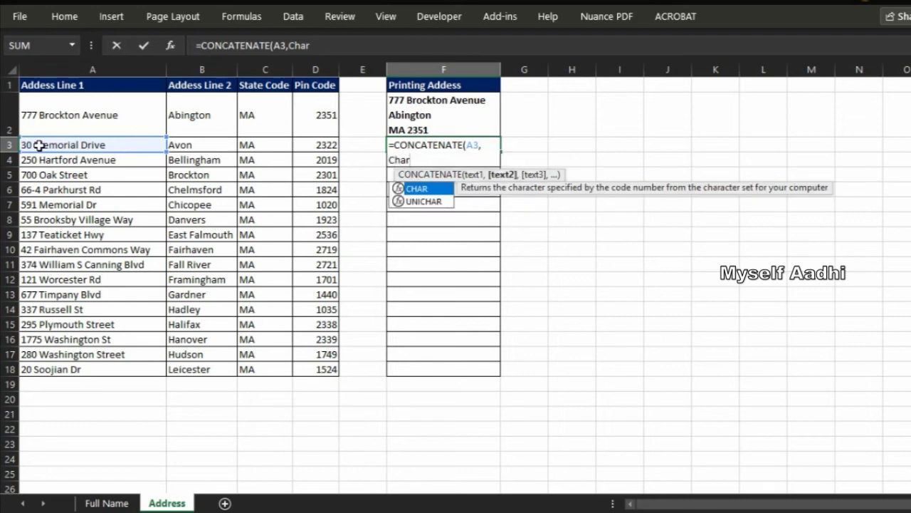
pyautogui.doubleClick(431, 188)
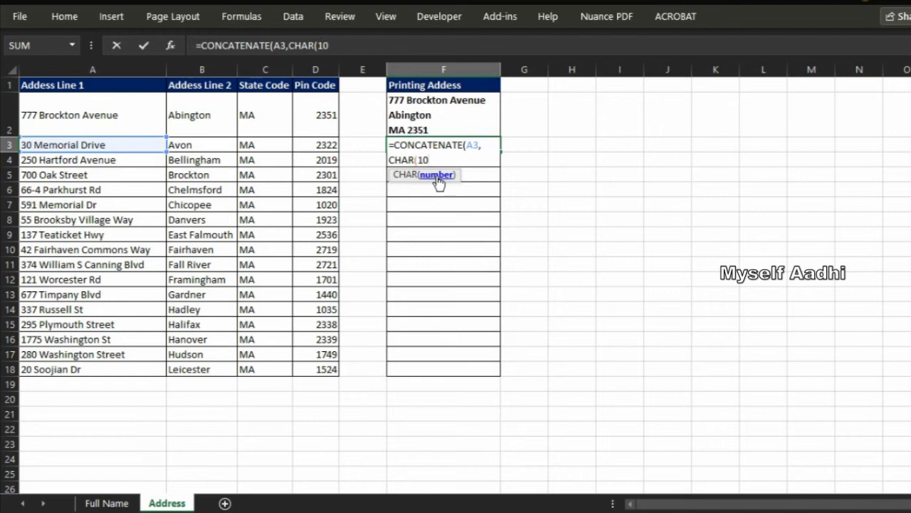
pyautogui.write('),')
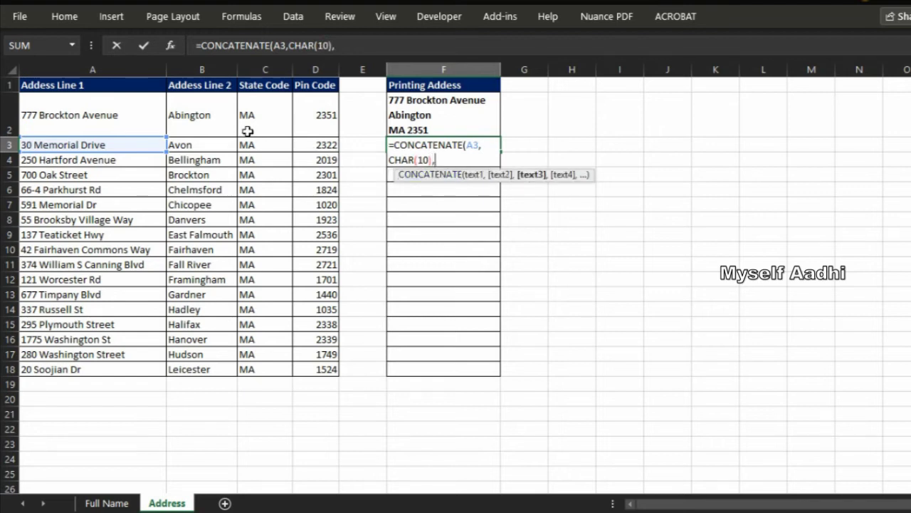
# Finish it as =CONCATENATE(A3,CHAR(10),B3,CHAR(10),C3," ",D3)
pyautogui.click(206, 145)
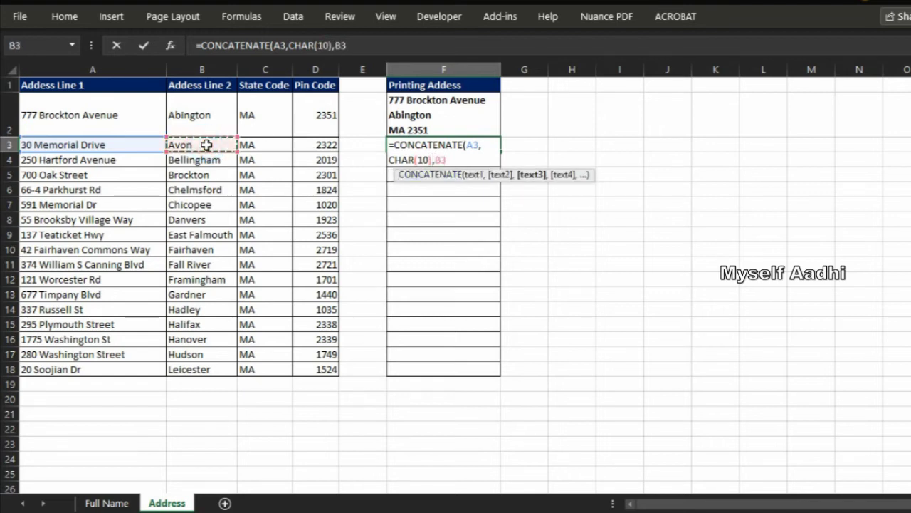
pyautogui.write(',')
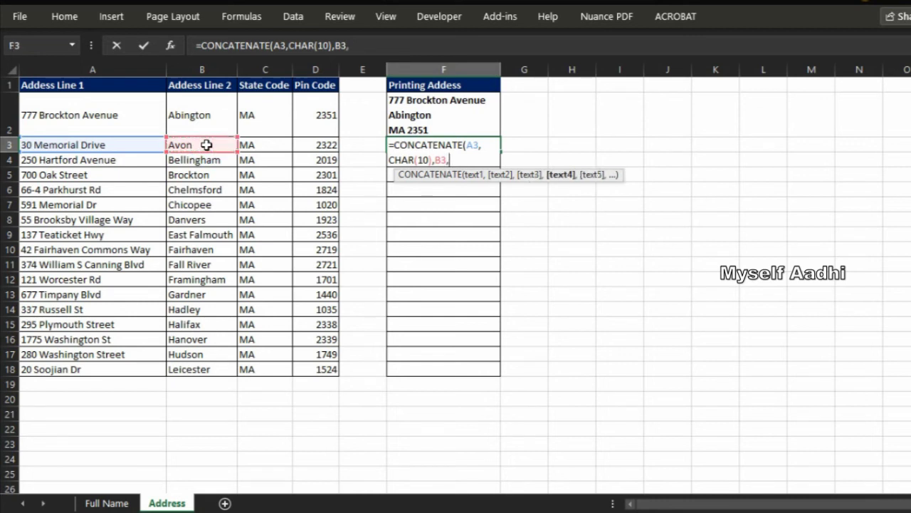
pyautogui.write('Cha')
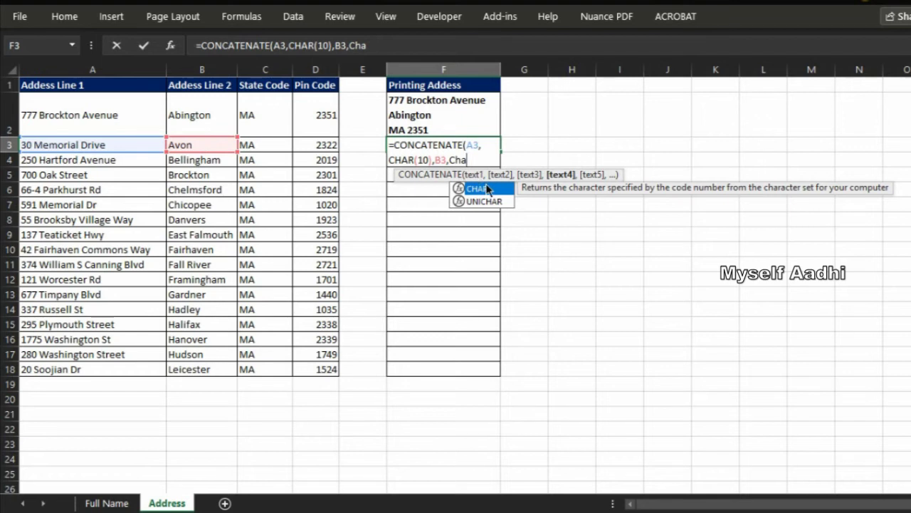
pyautogui.doubleClick(485, 187)
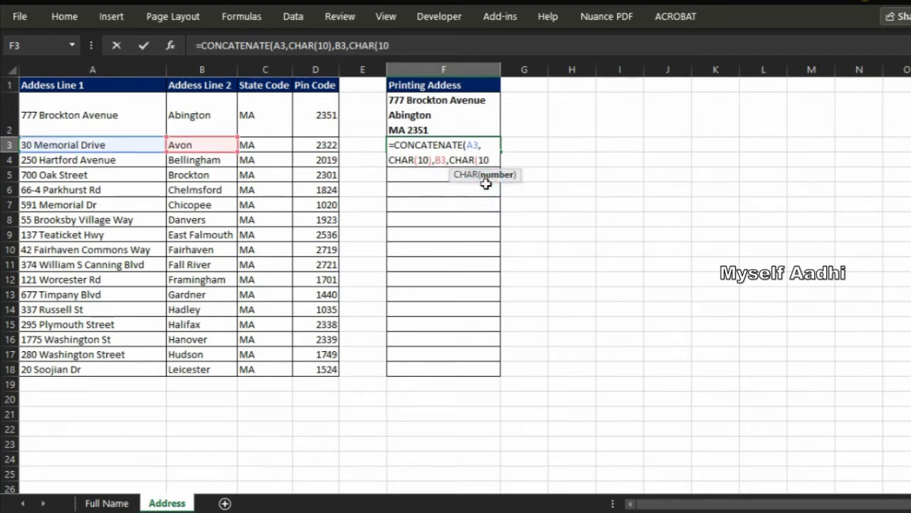
pyautogui.write(')')
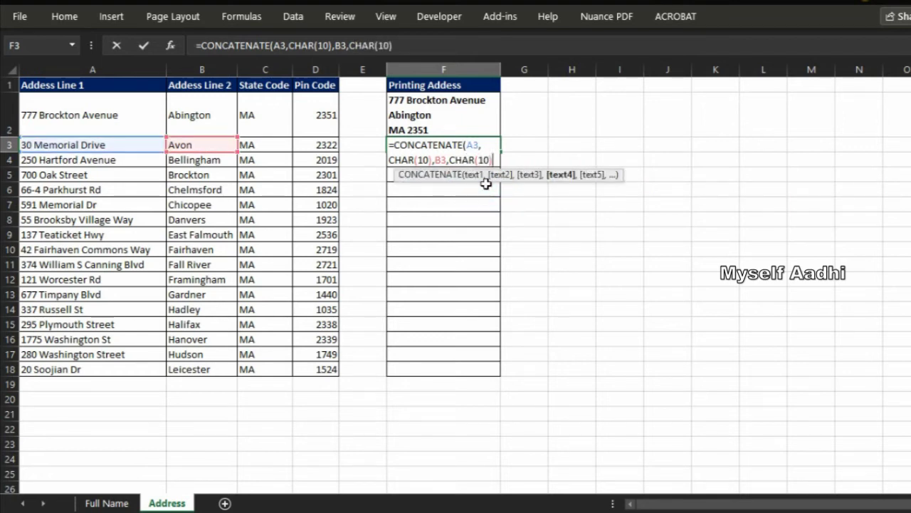
pyautogui.write(',')
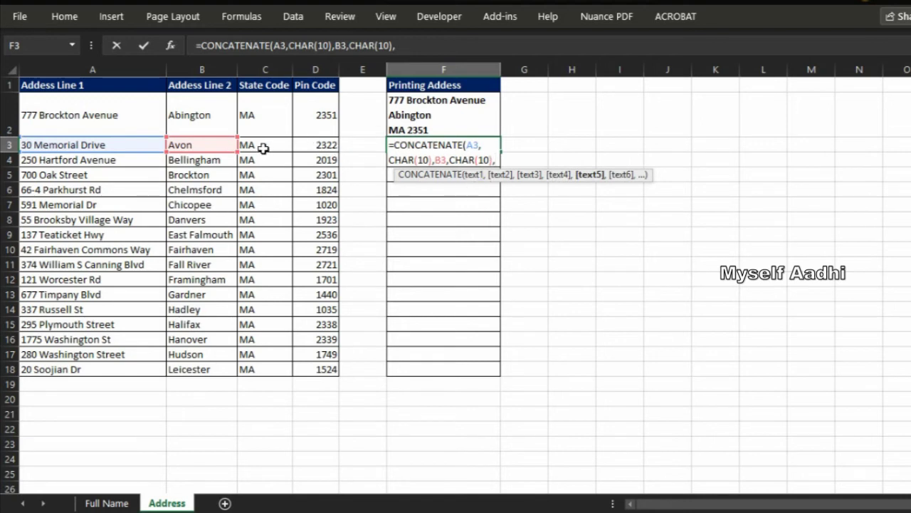
pyautogui.click(264, 147)
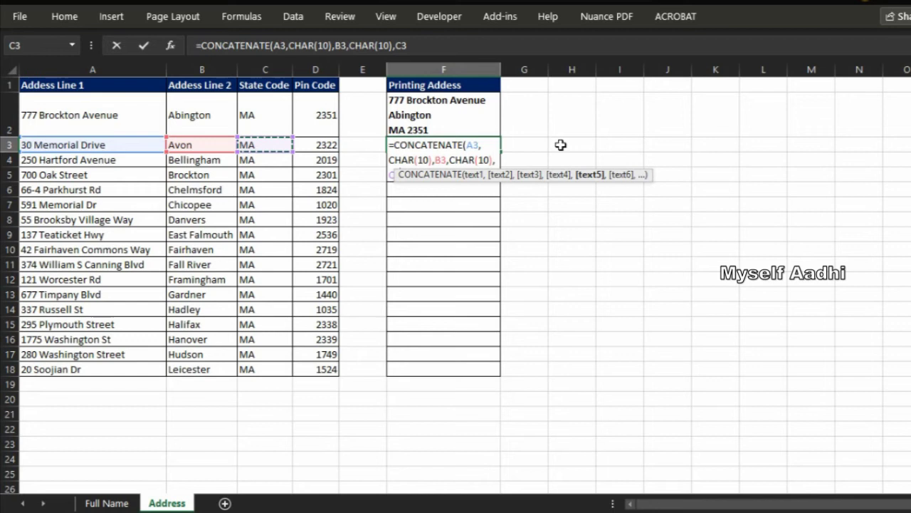
pyautogui.write('"')
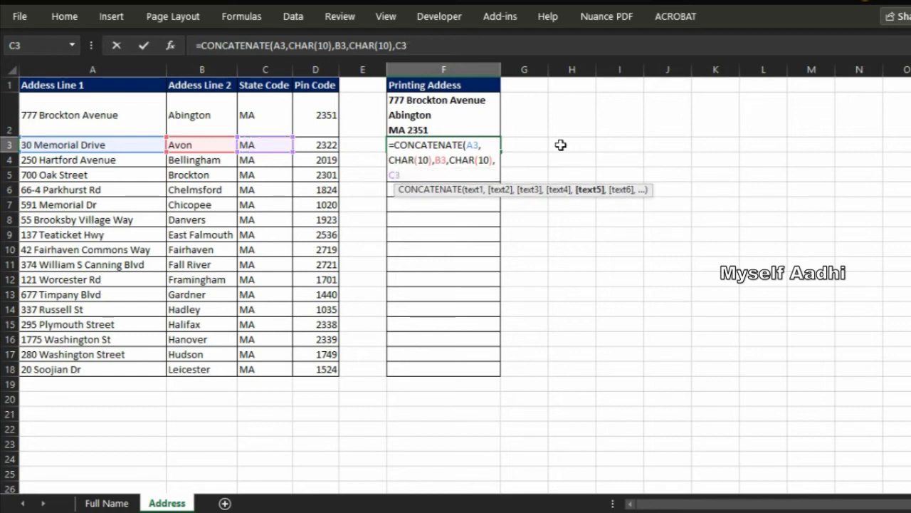
pyautogui.write(',"')
pyautogui.write(',')
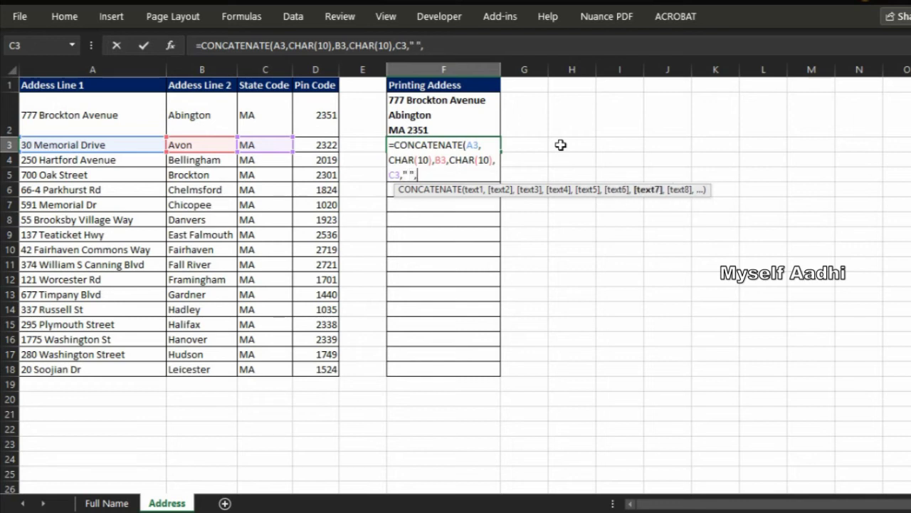
pyautogui.click(338, 149)
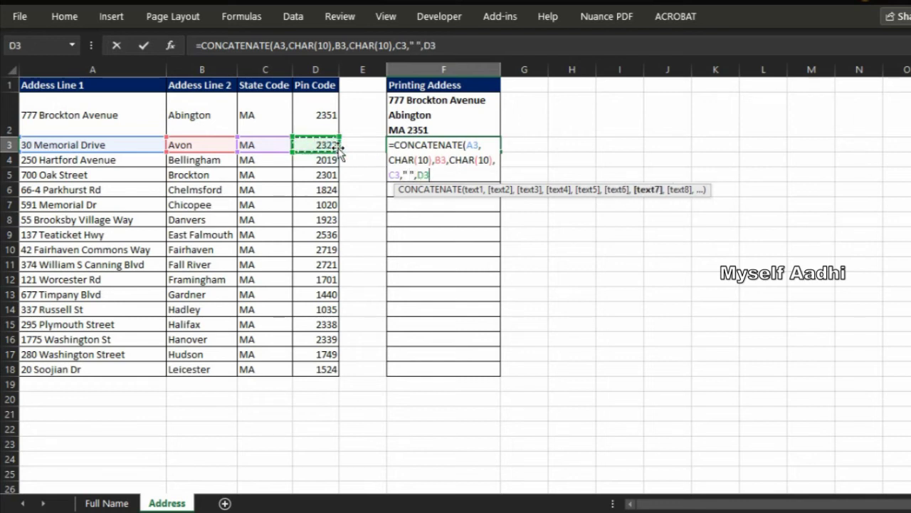
pyautogui.press('Return')
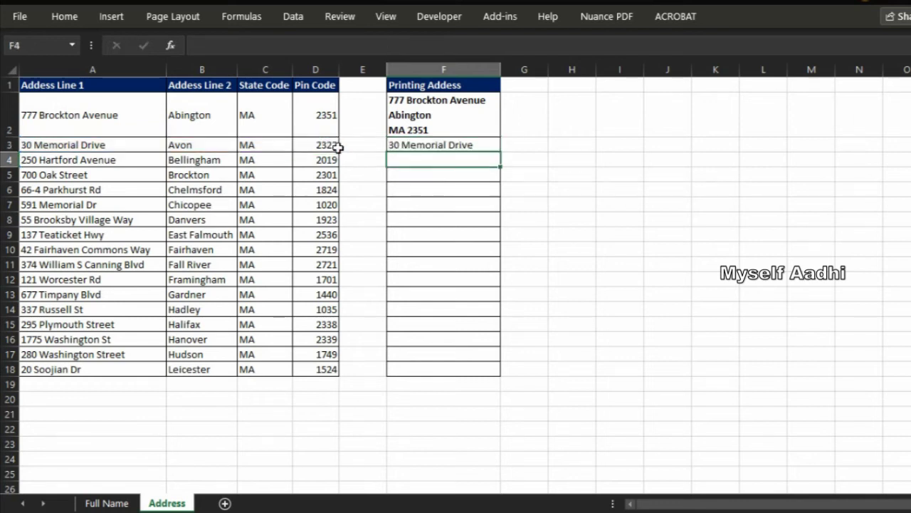
# Auto-fit row 3 to show three address lines, then fill F3's formula down to F18
pyautogui.click(455, 146)
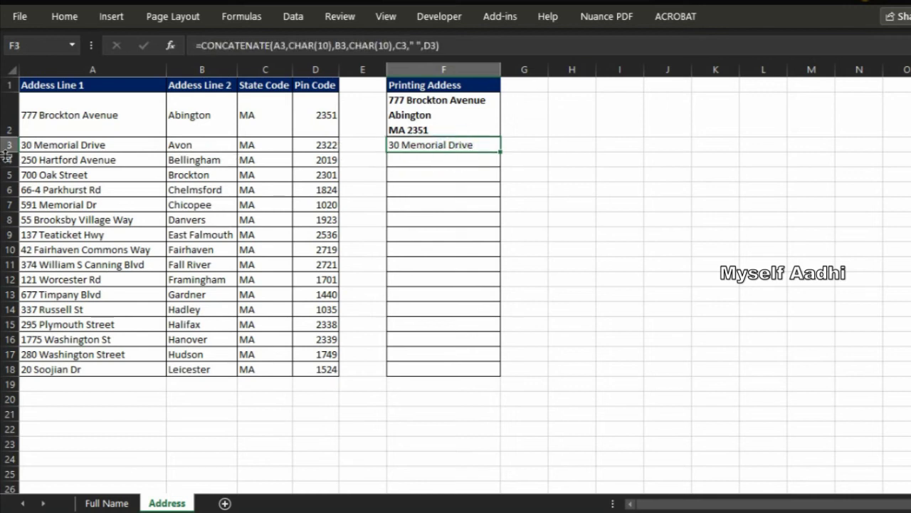
pyautogui.doubleClick(11, 152)
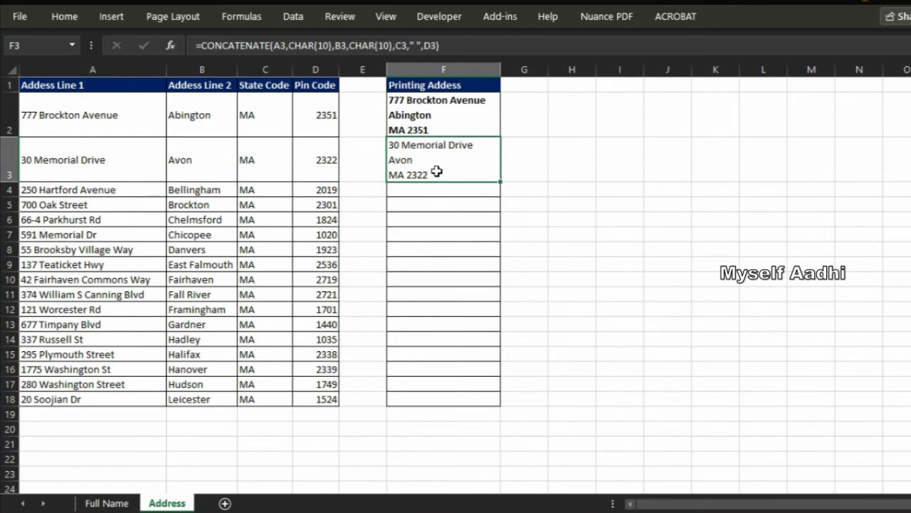
pyautogui.moveTo(504, 182); pyautogui.dragTo(503, 404)
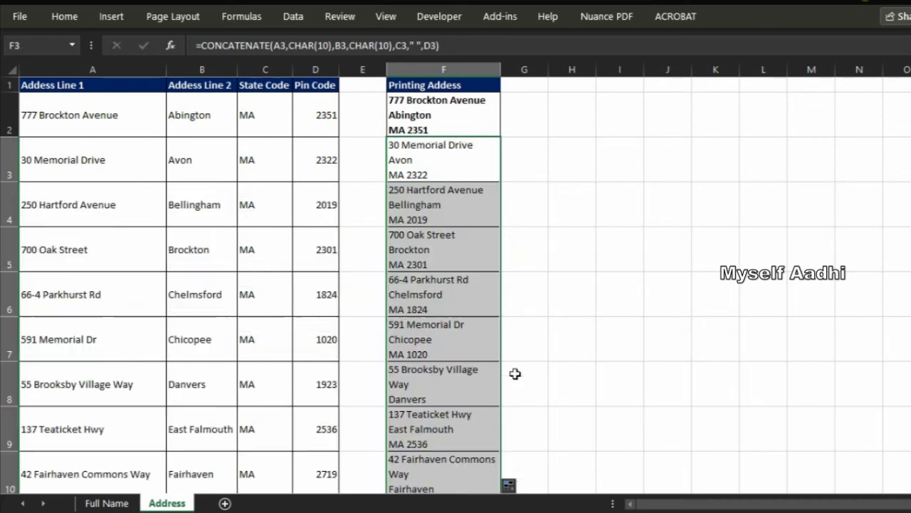
pyautogui.click(452, 231)
# Check the filled printing address formulas in column F
pyautogui.scroll(-1, 439, 173)
pyautogui.scroll(1, 439, 173)
pyautogui.click(422, 156)
pyautogui.click(449, 199)
pyautogui.click(417, 240)
pyautogui.click(442, 173)
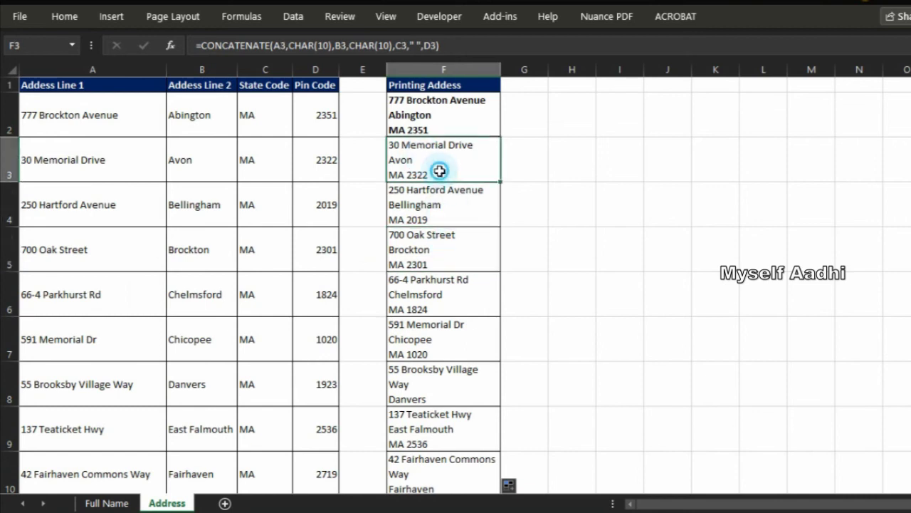
pyautogui.click(107, 503)
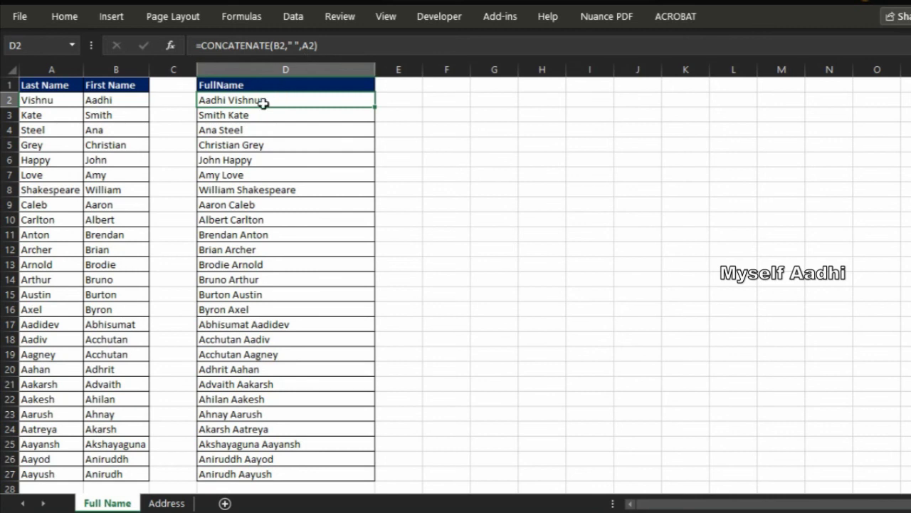
pyautogui.click(166, 503)
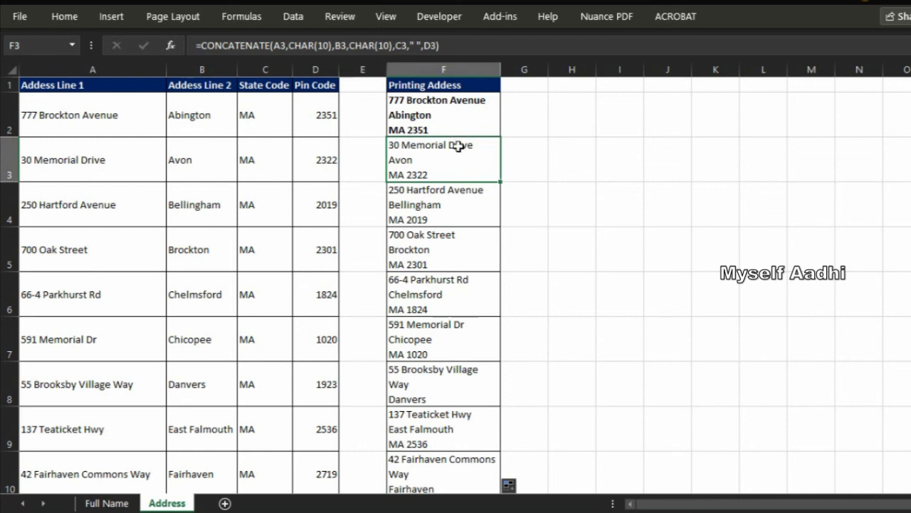
pyautogui.scroll(-4, 457, 145)
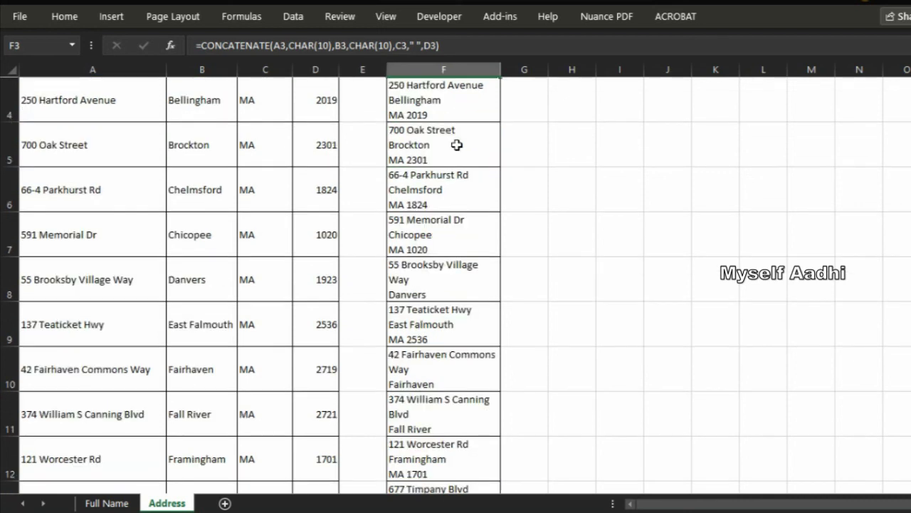
pyautogui.scroll(4, 456, 145)
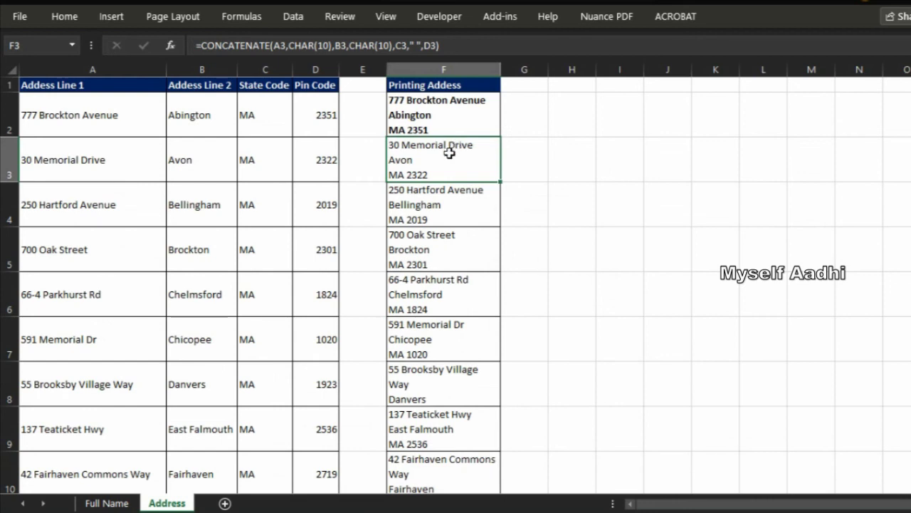